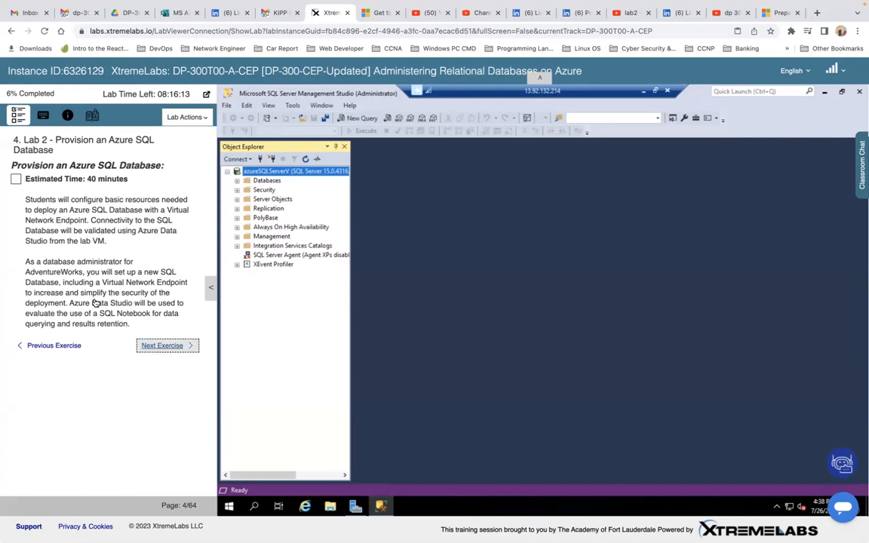
Advance the lab guide to the Create a Virtual Network exercise, marking step 3 of the Azure portal exercise as done
click(155, 345)
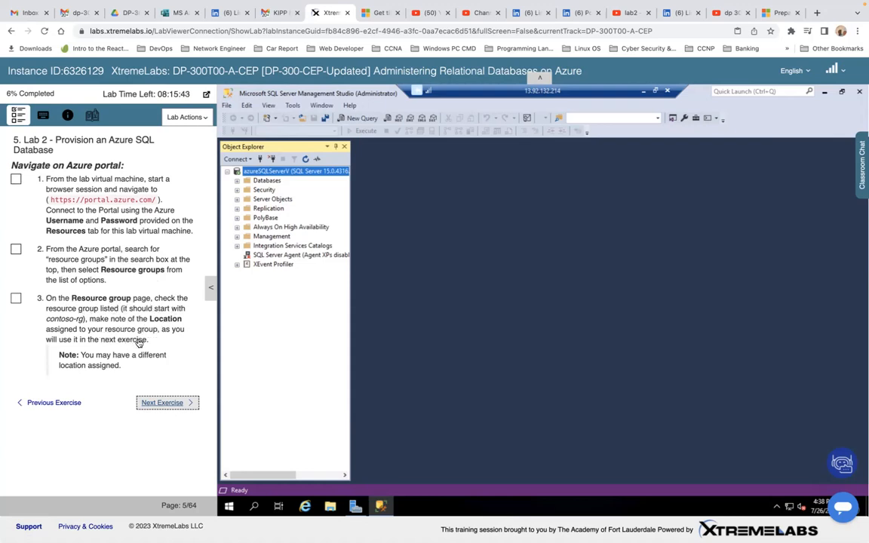
click(16, 298)
click(147, 402)
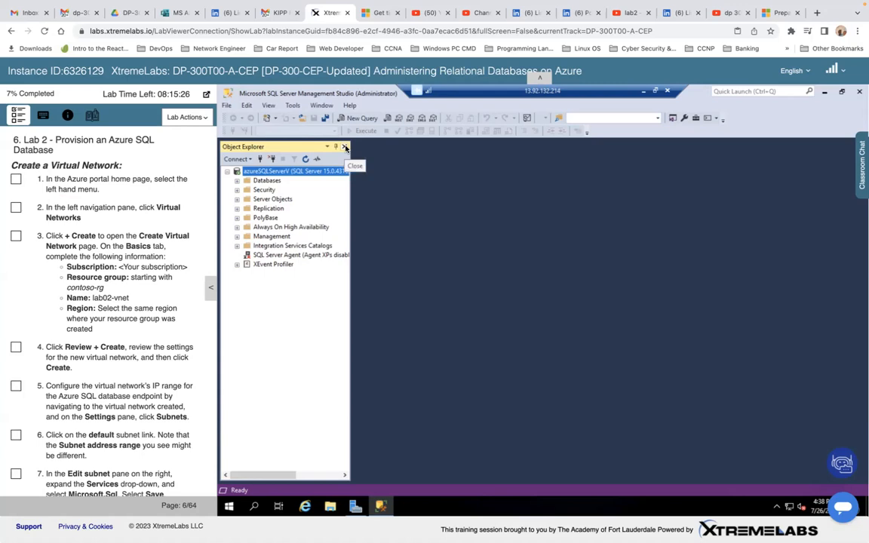
Minimize SQL Server Management Studio and try to load azure.com in Internet Explorer, postponing the browser's initial setup
click(824, 92)
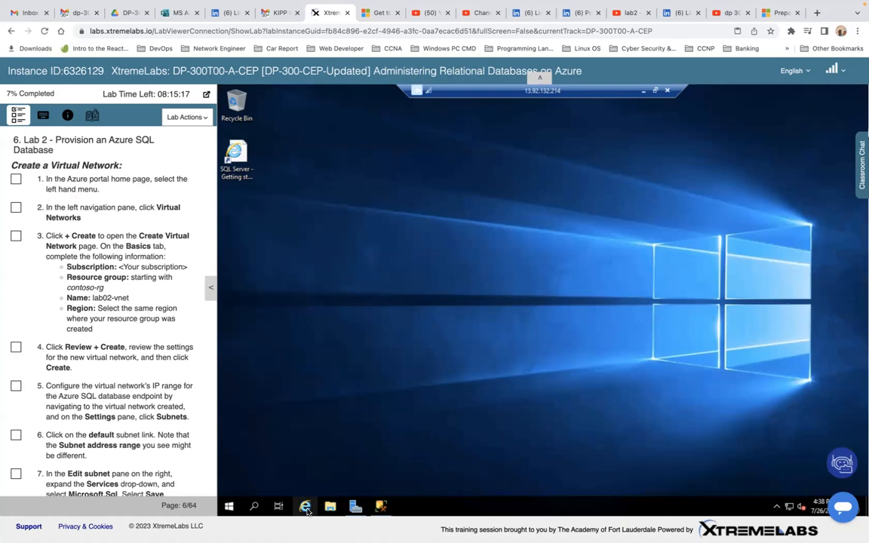
click(306, 507)
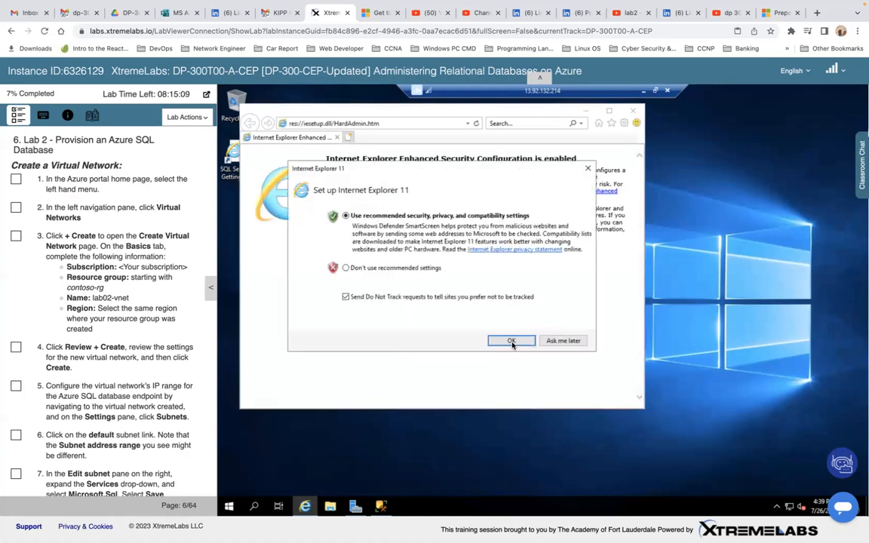
click(555, 342)
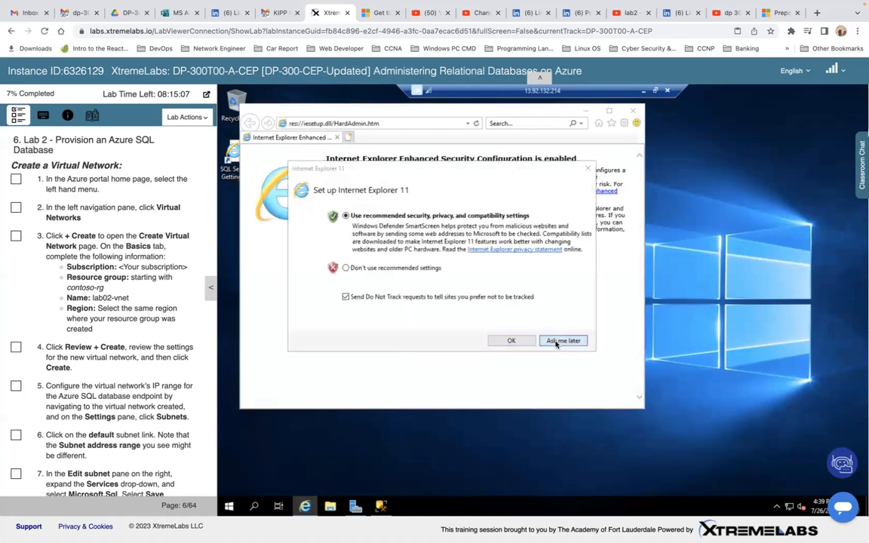
click(407, 123)
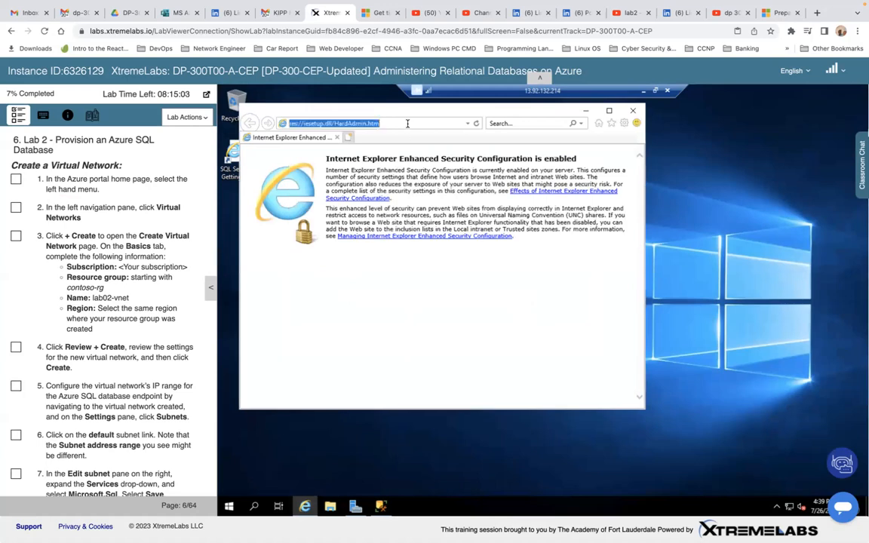
text(azure.com)
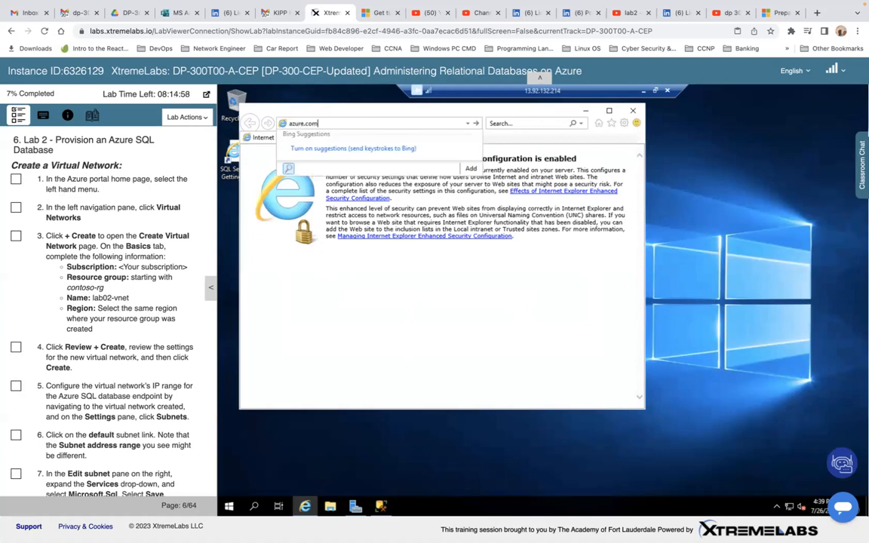
key(Return)
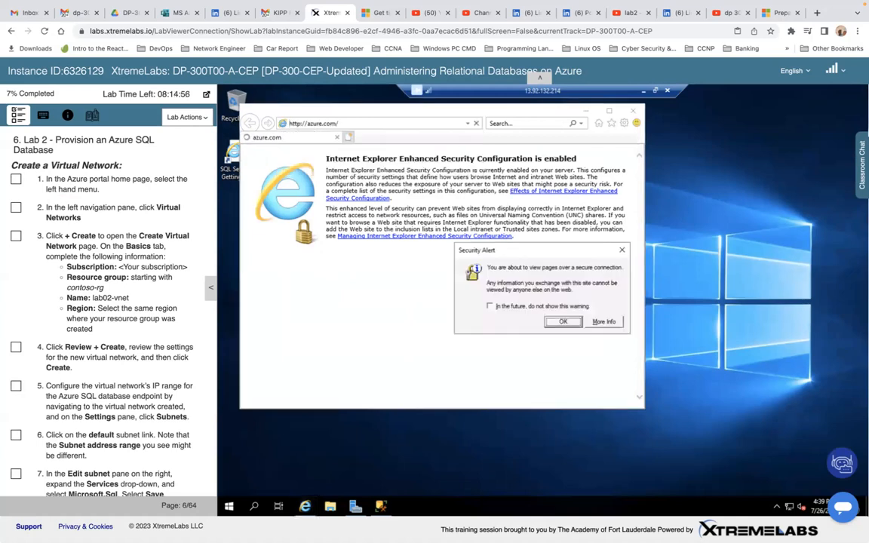
click(621, 251)
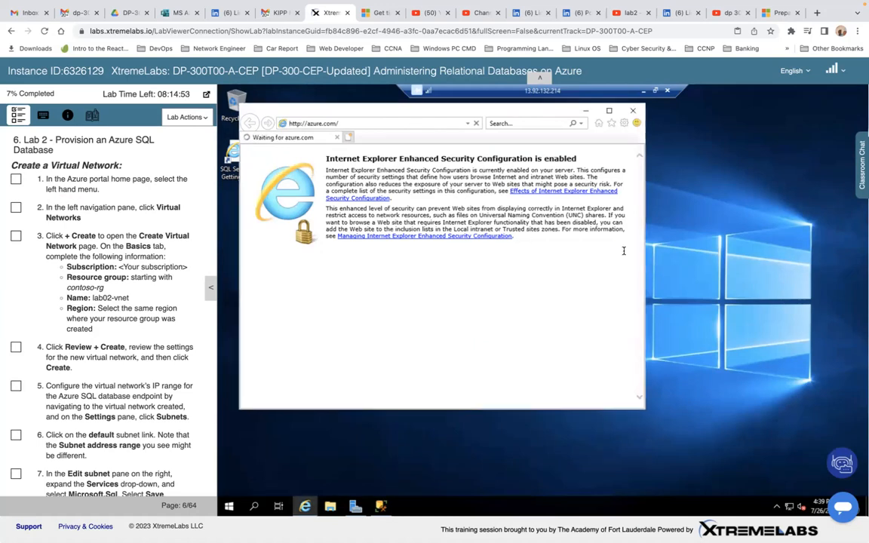
click(633, 111)
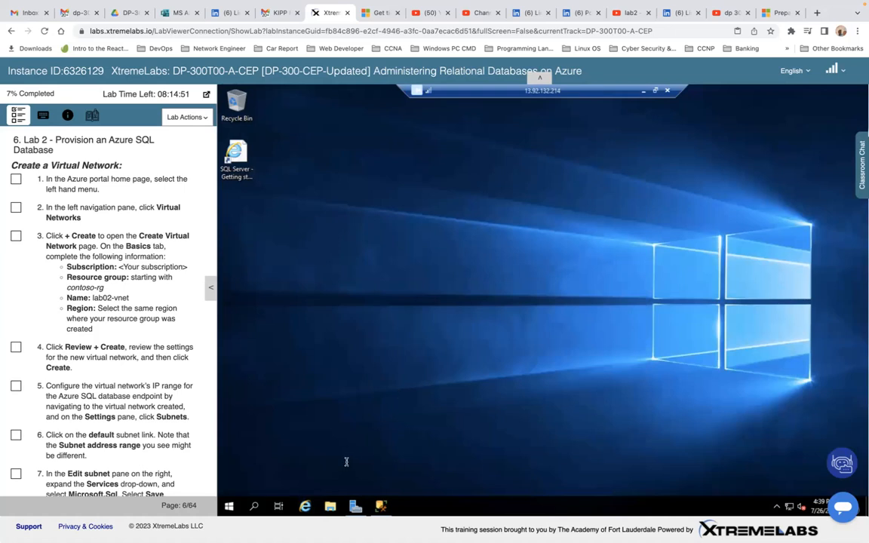
Reopen Internet Explorer, load azure.com and try to sign in to the Azure portal, dismissing the security and blocked-content alerts
click(305, 506)
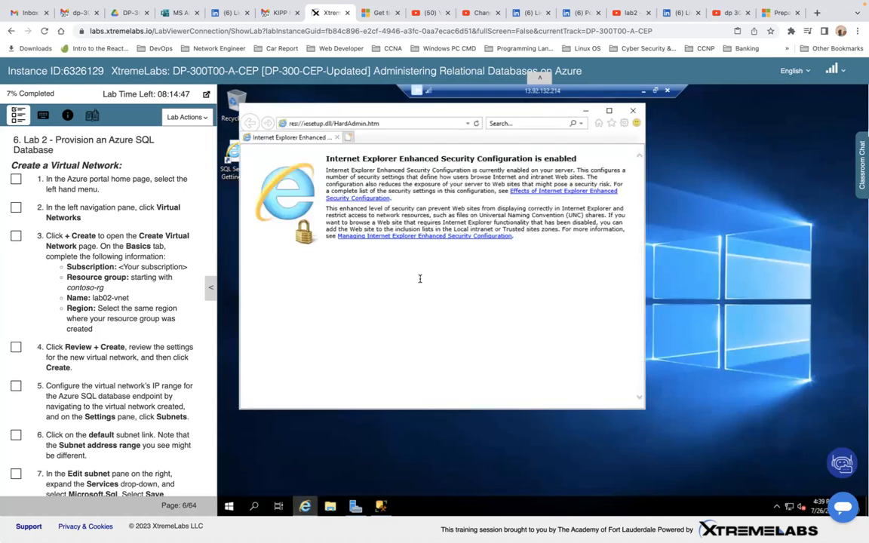
click(441, 122)
text(a)
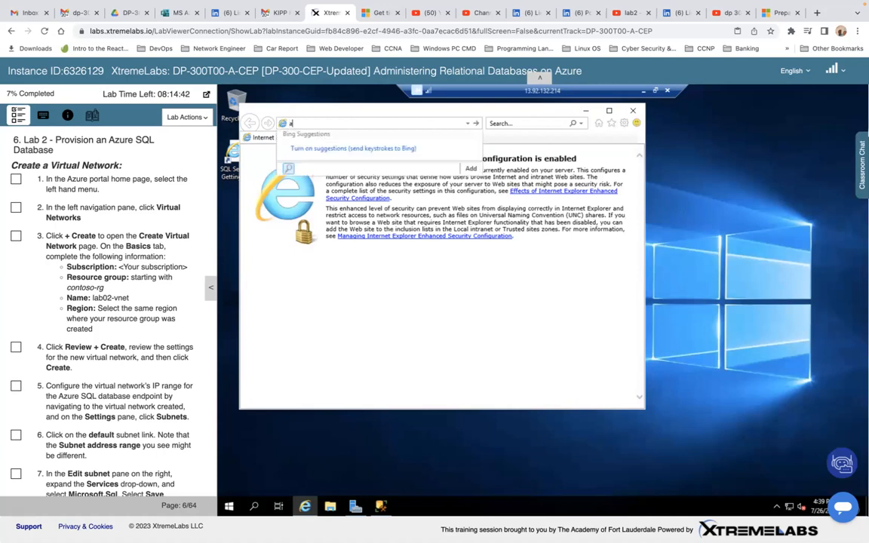
text(zure.com)
key(Return)
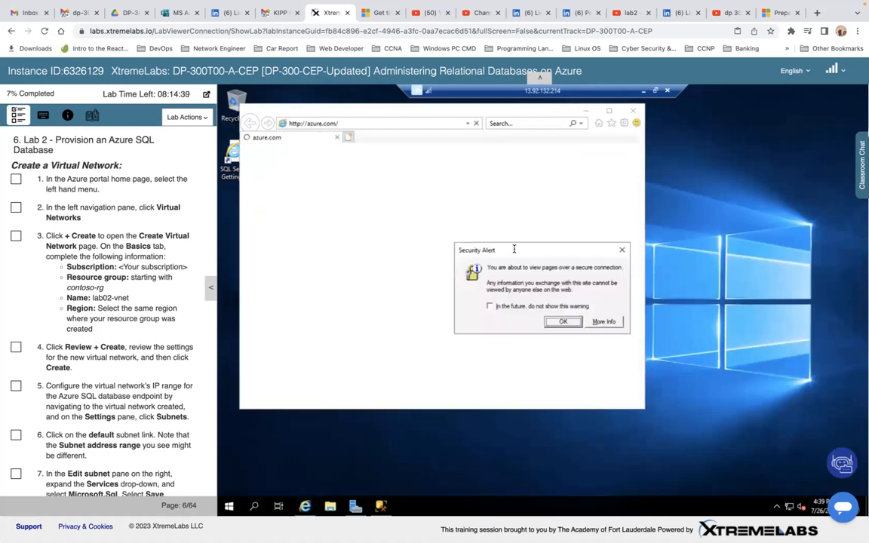
click(567, 323)
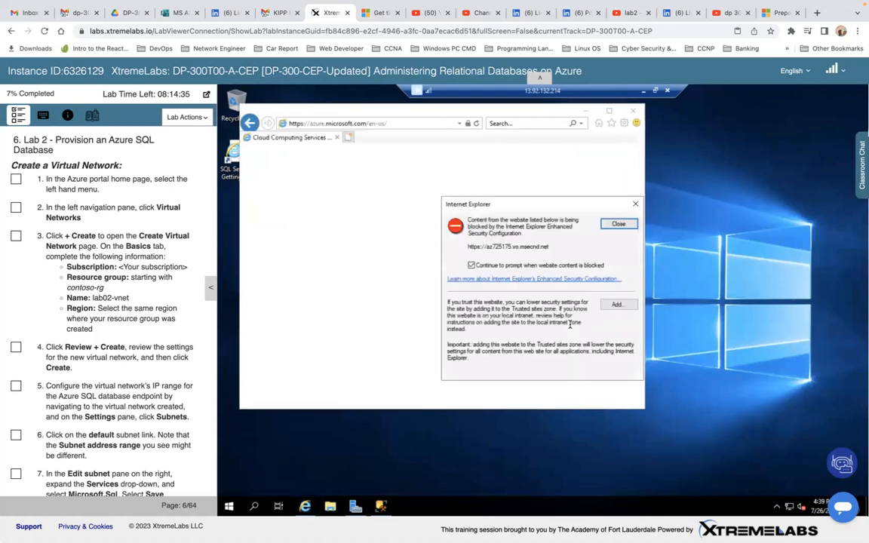
click(619, 224)
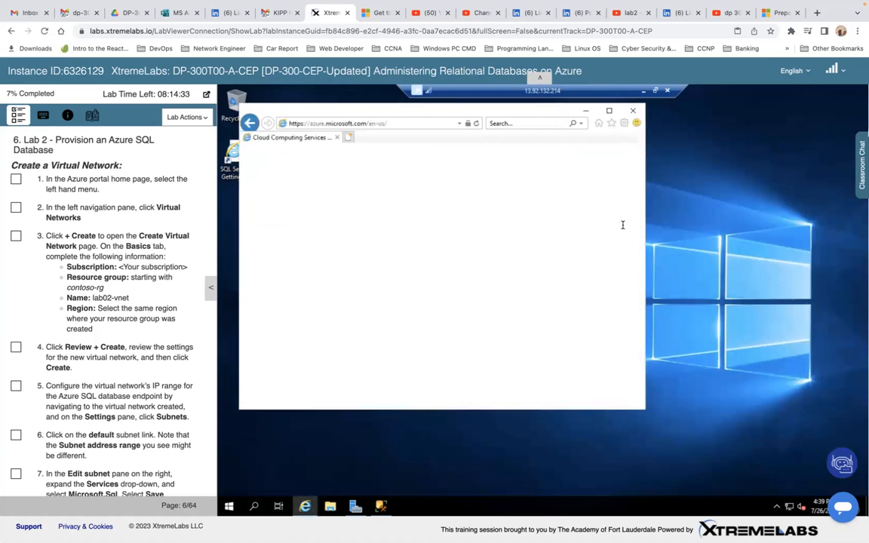
click(619, 224)
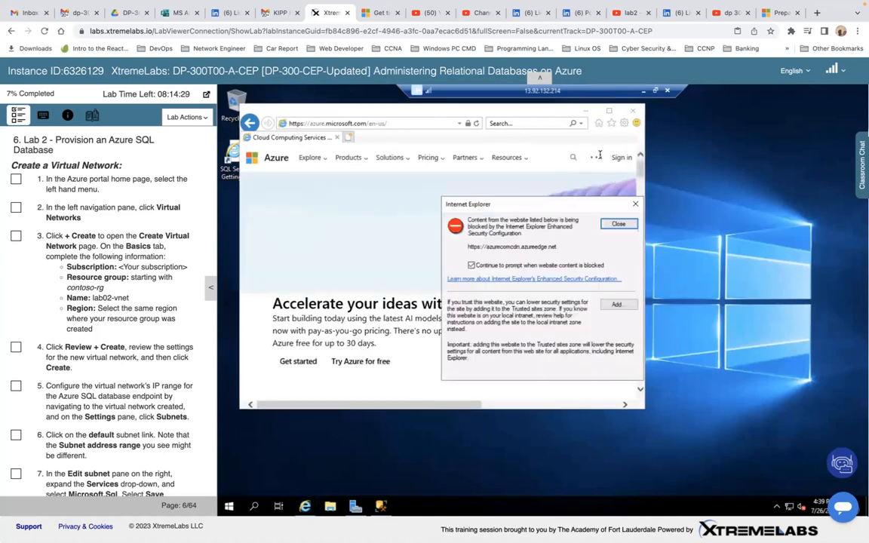
click(618, 224)
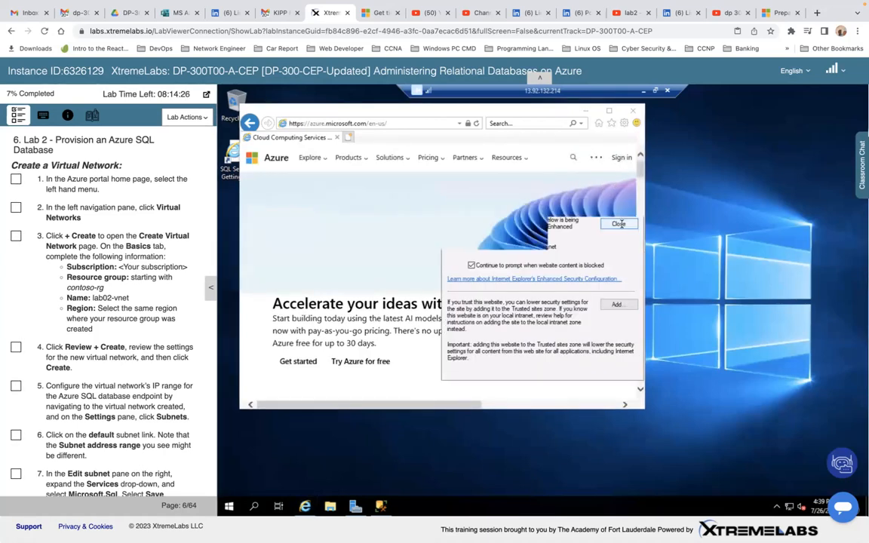
click(621, 156)
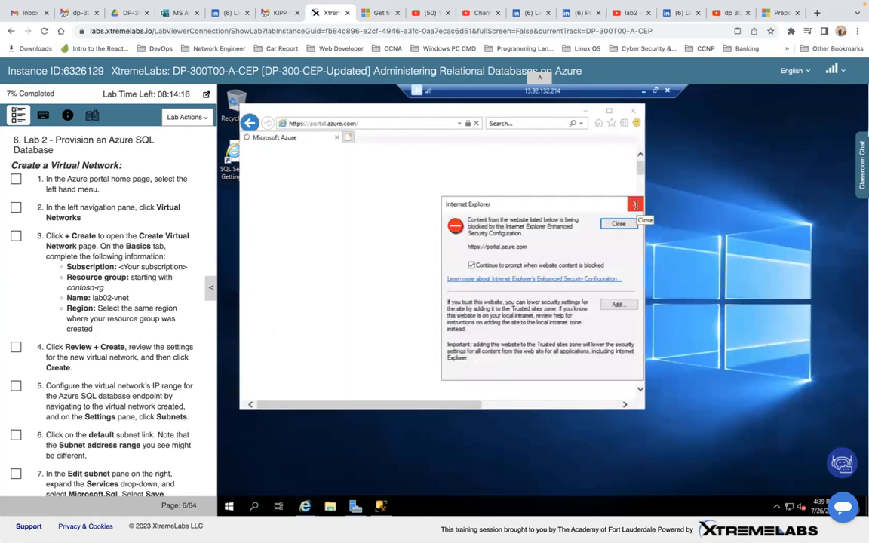
click(635, 204)
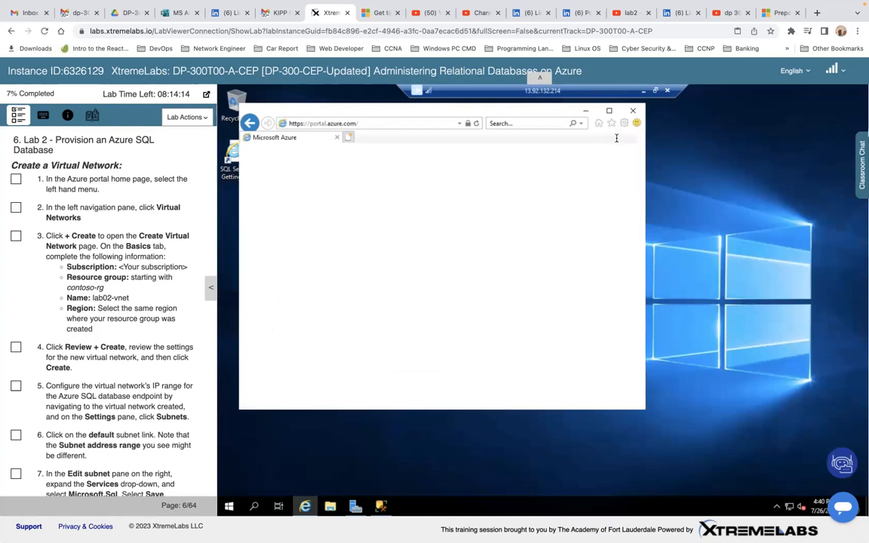
click(610, 112)
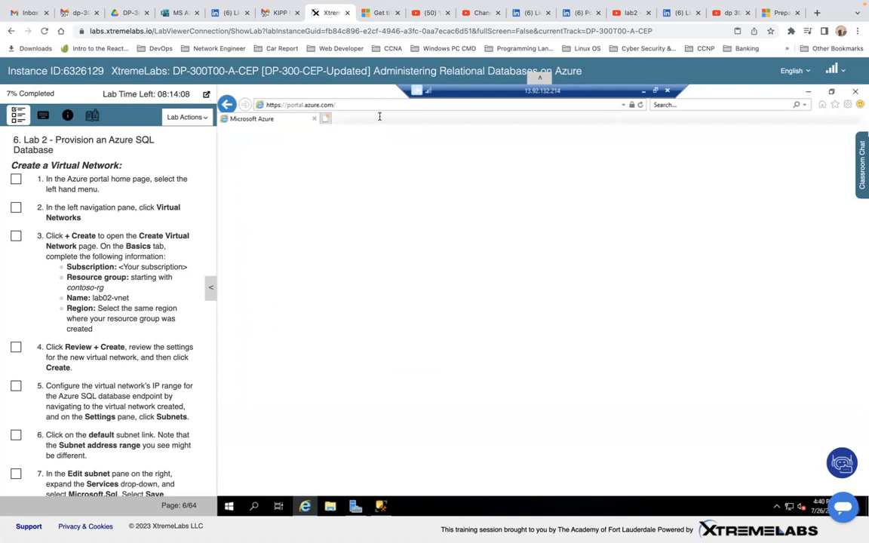
click(351, 107)
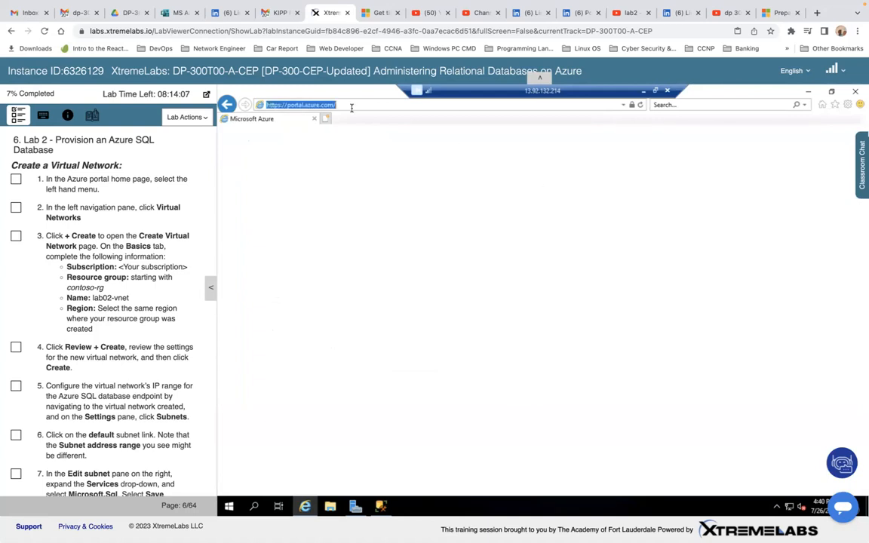
click(352, 108)
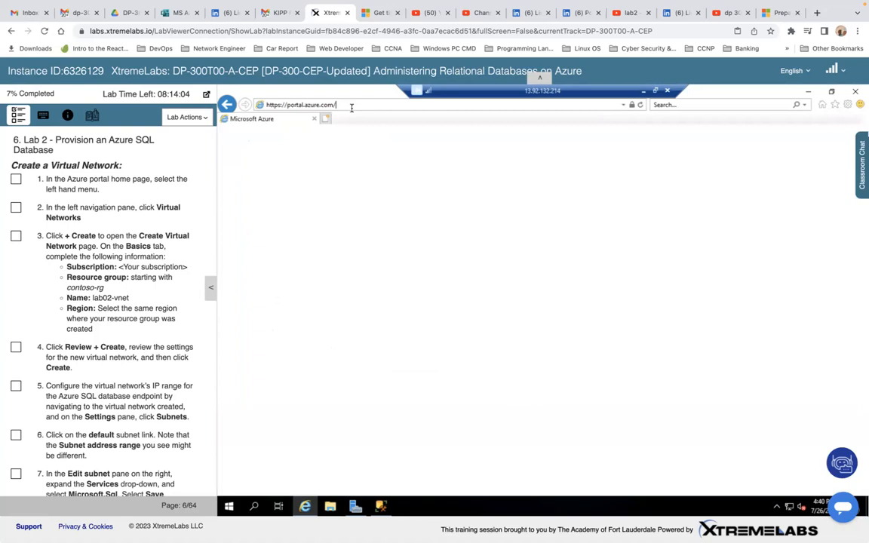
key(Return)
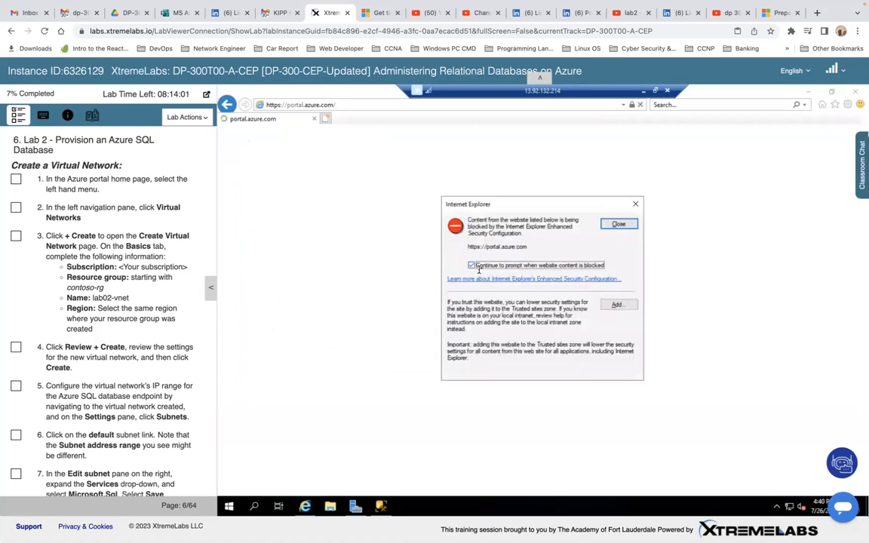
click(471, 265)
click(625, 227)
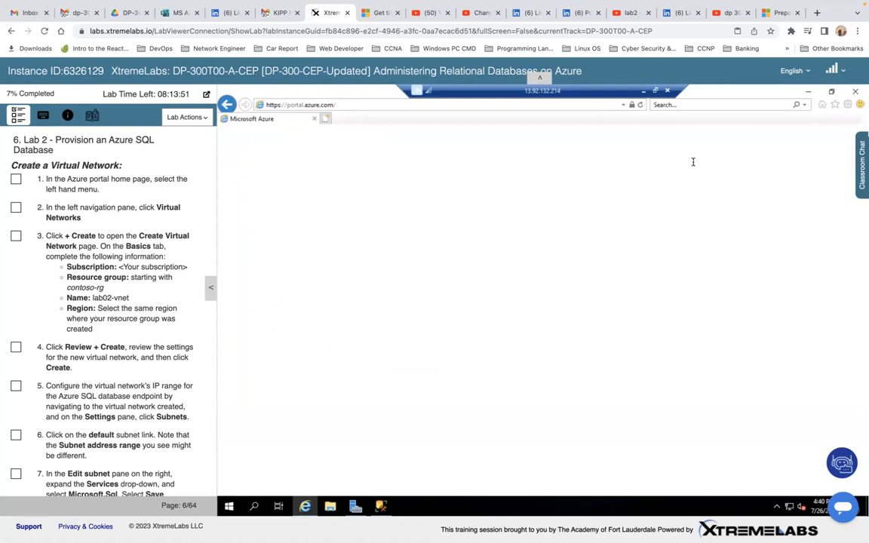
Try to load portal.azure.com in a new browser tab and close the original Microsoft Azure tab
click(326, 119)
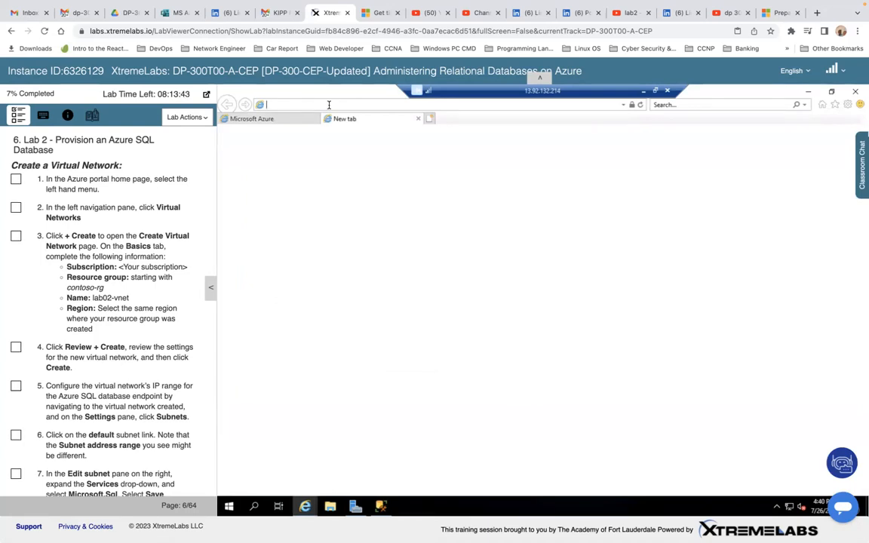
text(portal.azure.com/)
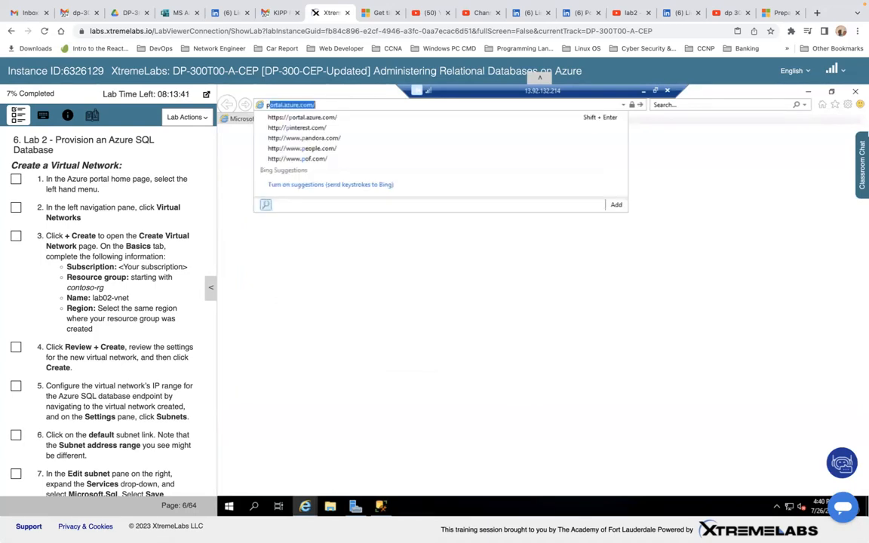
key(Return)
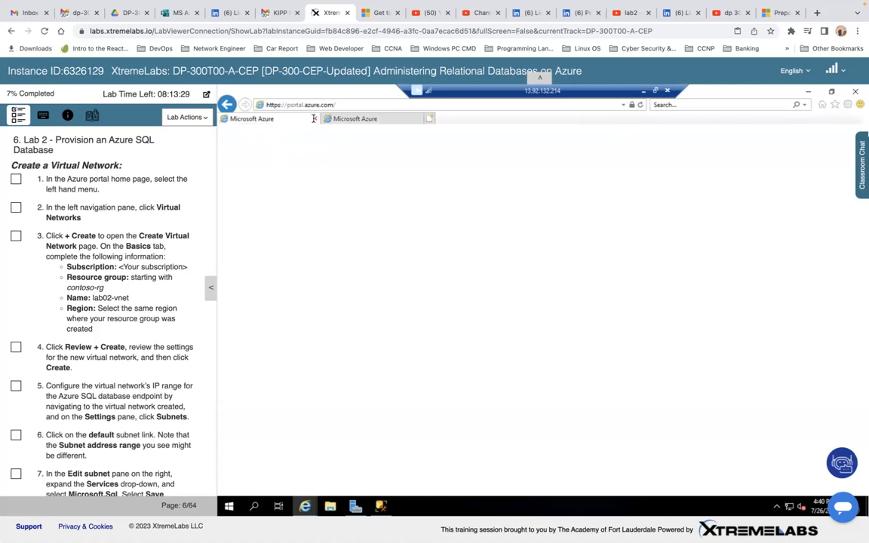
click(314, 119)
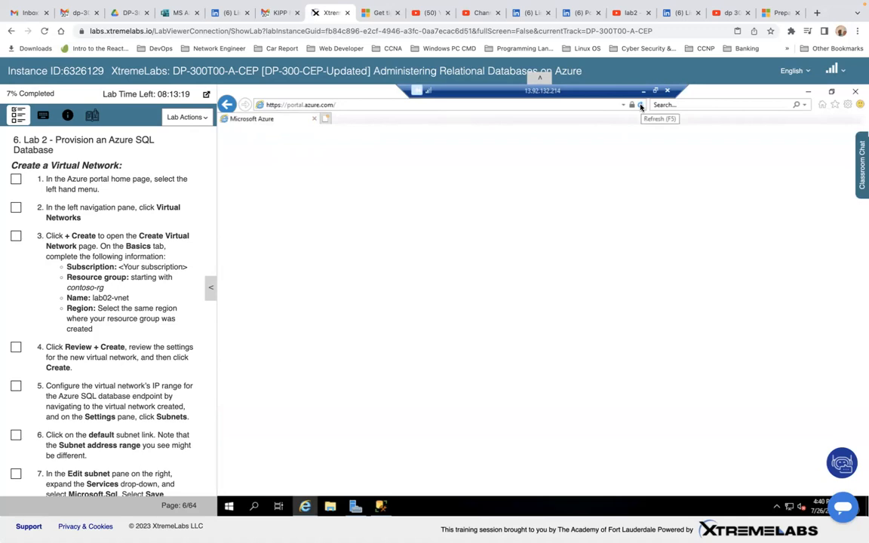
Close Internet Explorer and disconnect the Remote Desktop session to the SQL Server virtual machine
click(854, 92)
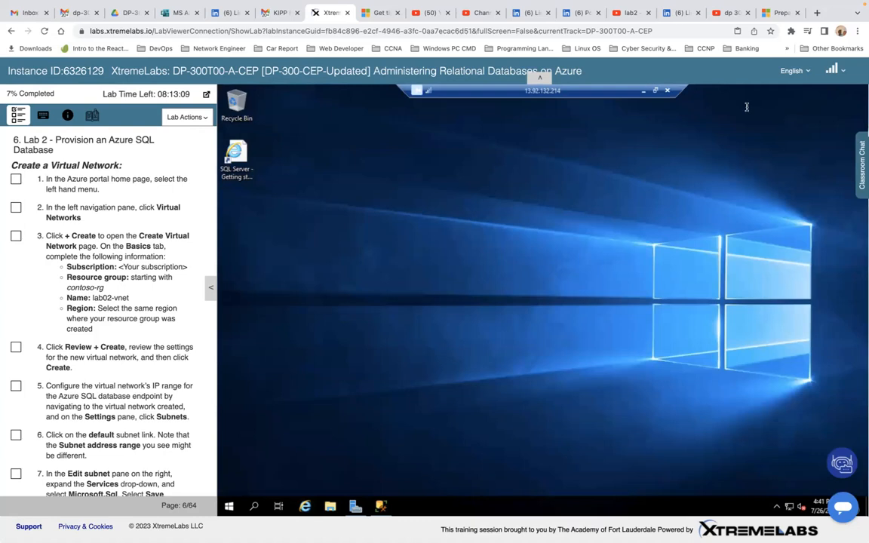
click(667, 91)
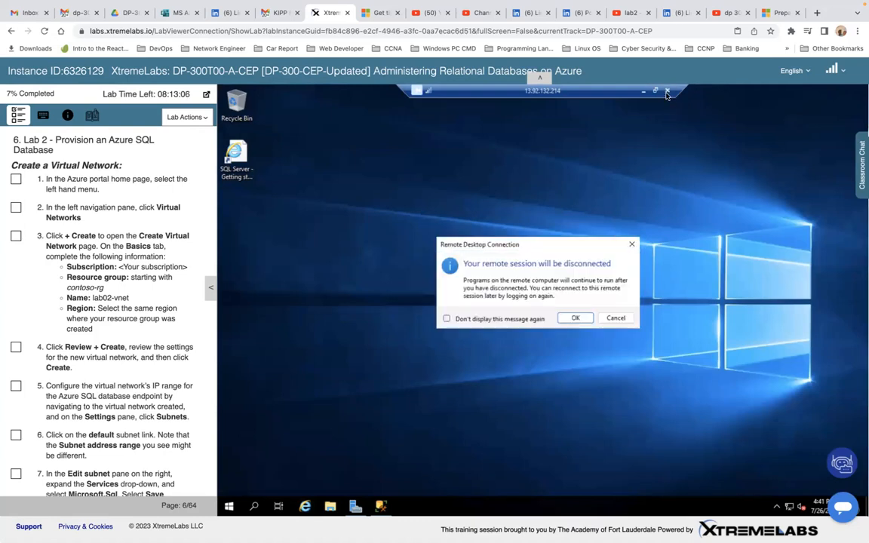
click(576, 319)
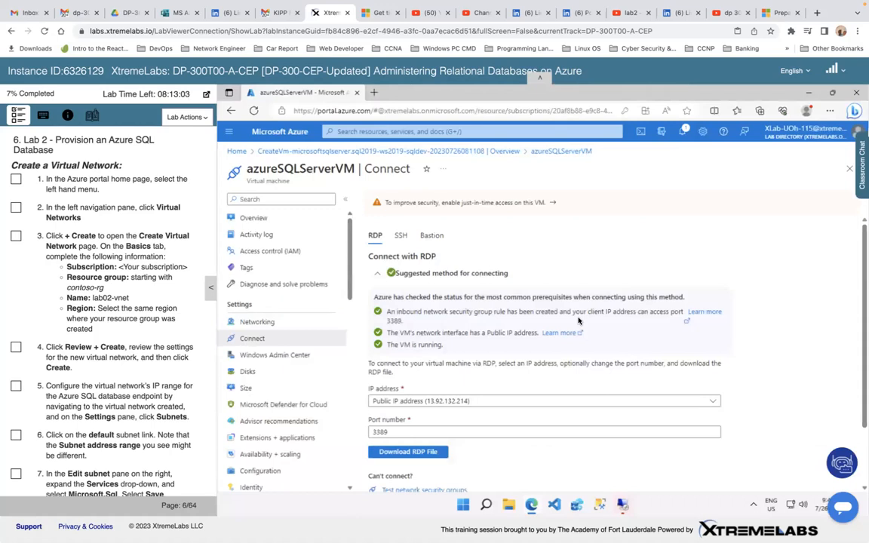
Search the Azure portal for "virtu", go to Virtual networks and start creating a new virtual network
click(391, 131)
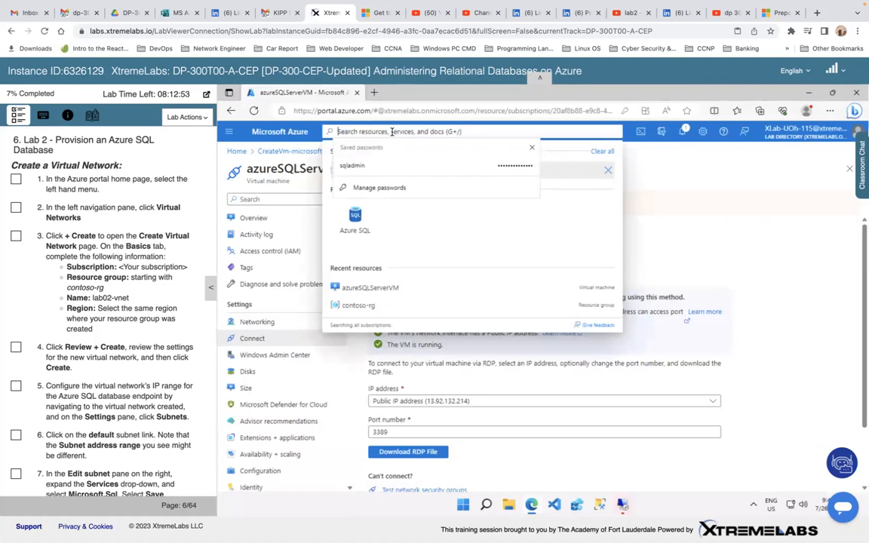
text(virtu)
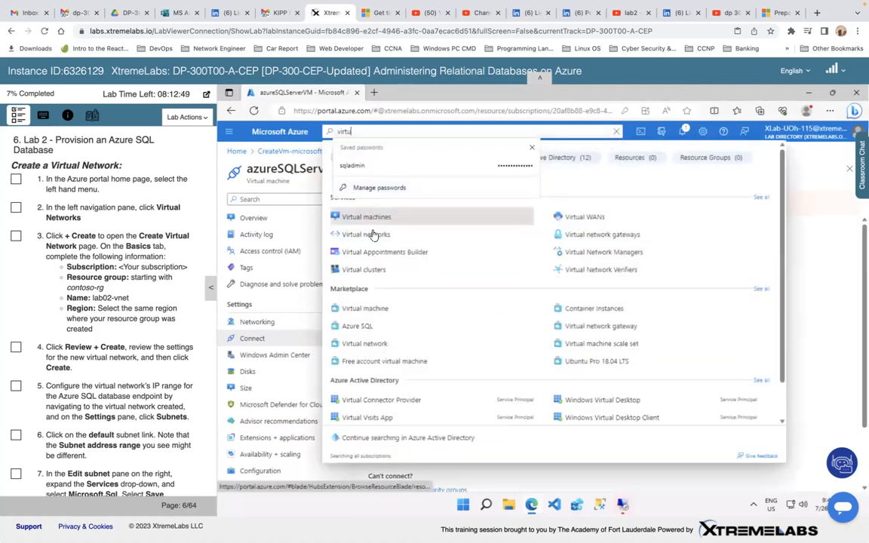
click(373, 236)
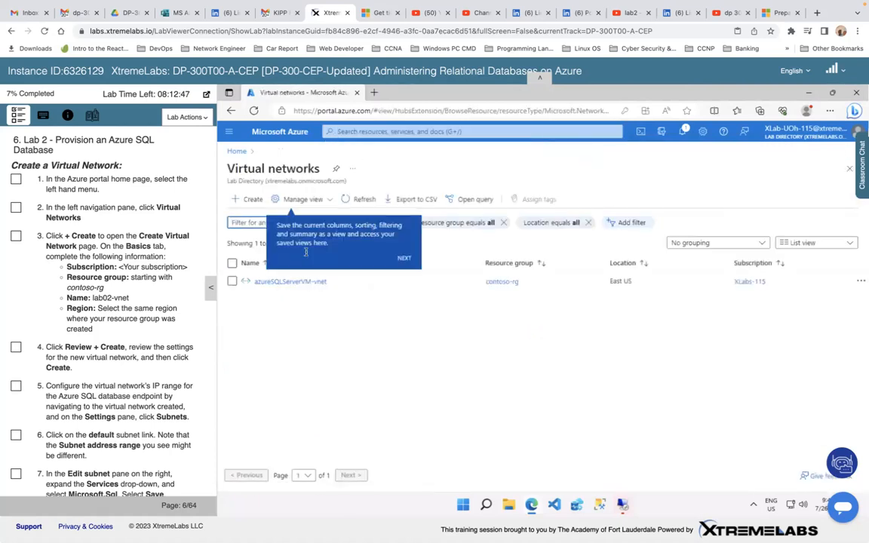
click(253, 204)
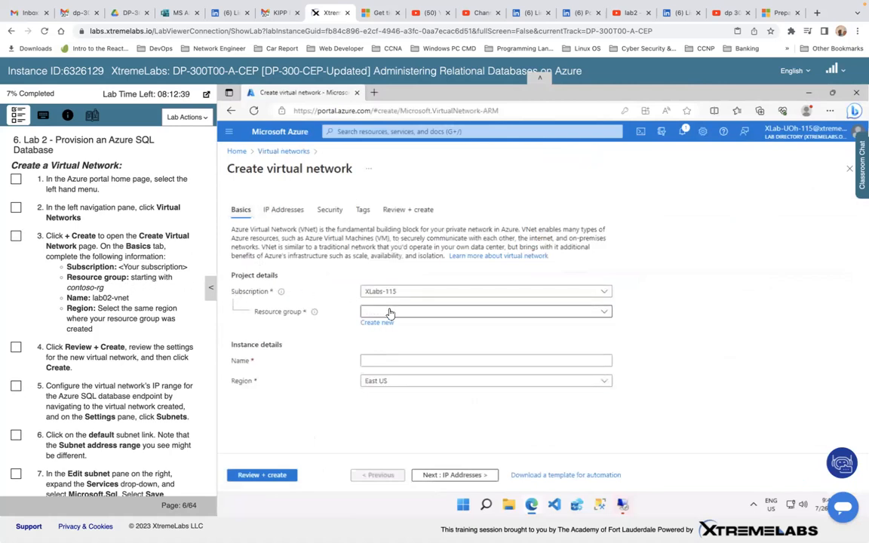
Assign the new virtual network to the contoso-rg resource group and name it ab02-vnet
click(516, 314)
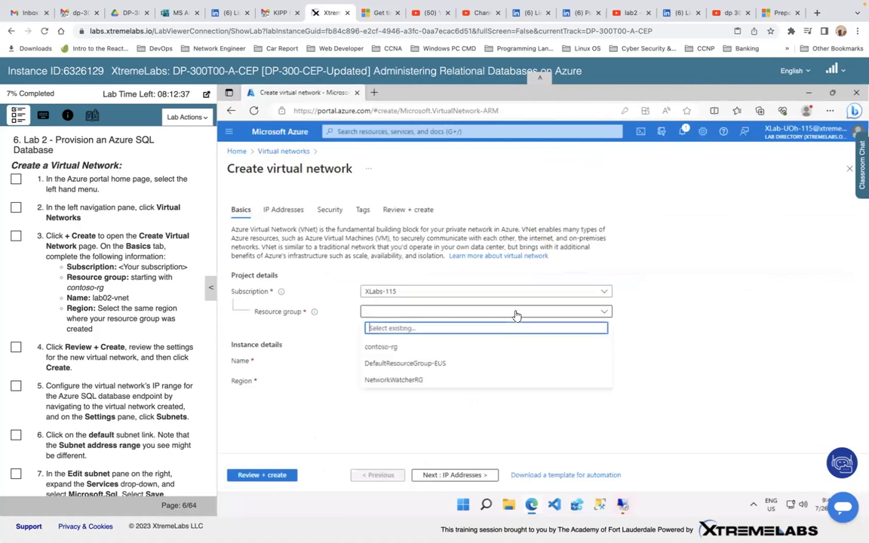
click(400, 348)
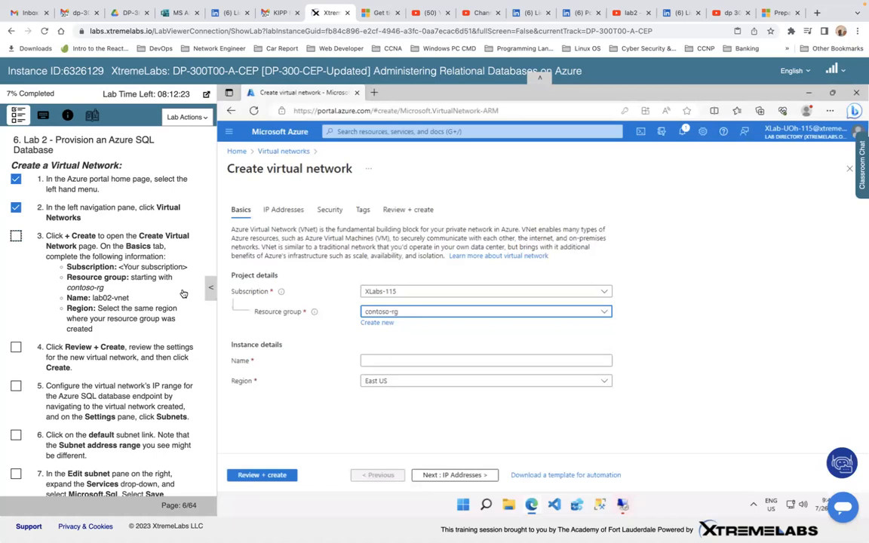
drag(129, 299, 97, 305)
key(ctrl+c)
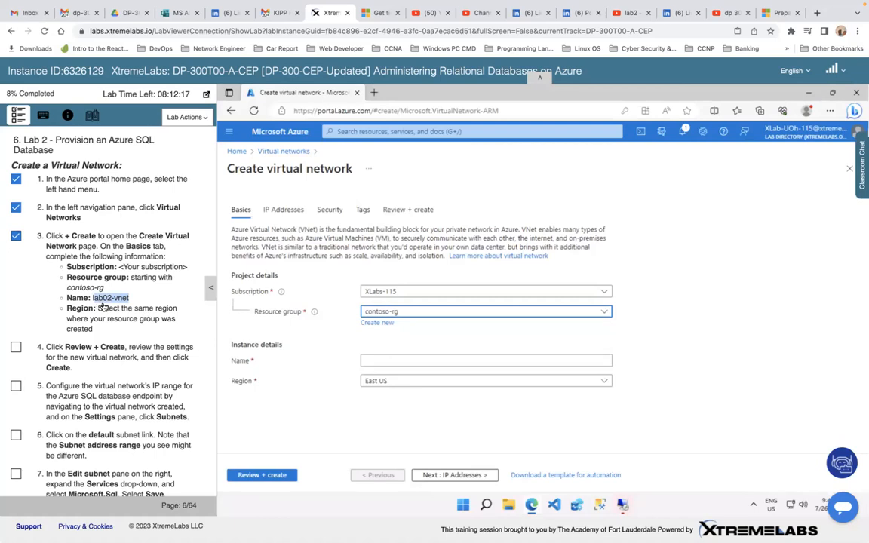
click(391, 360)
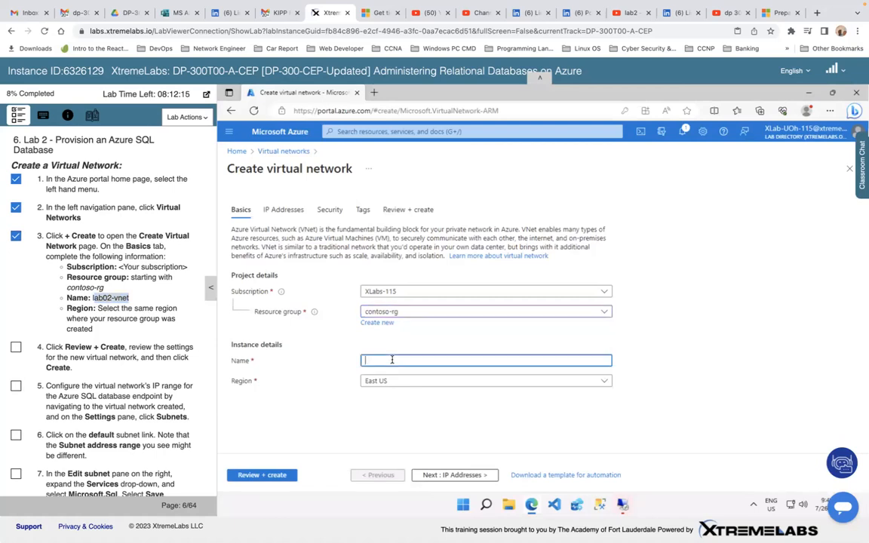
key(ctrl+v)
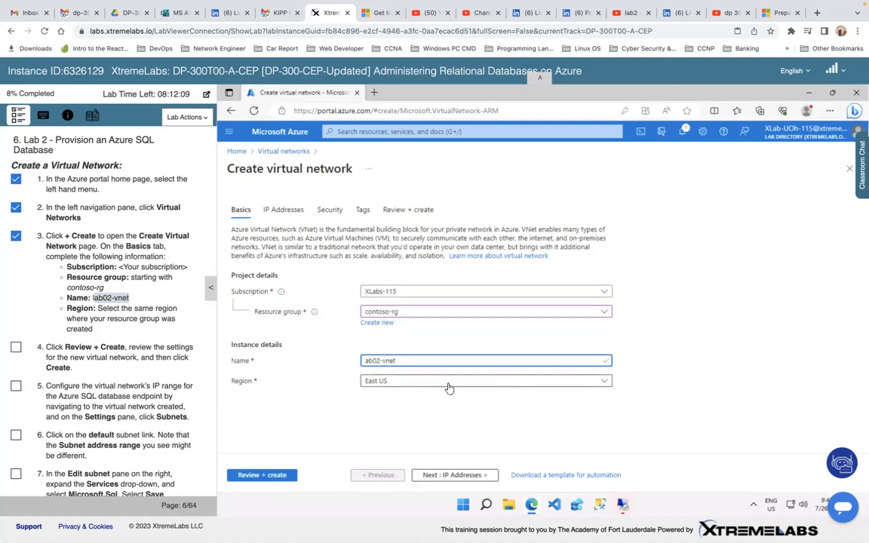
Validate and review the virtual network's settings, including its Security section, and create the network
click(279, 476)
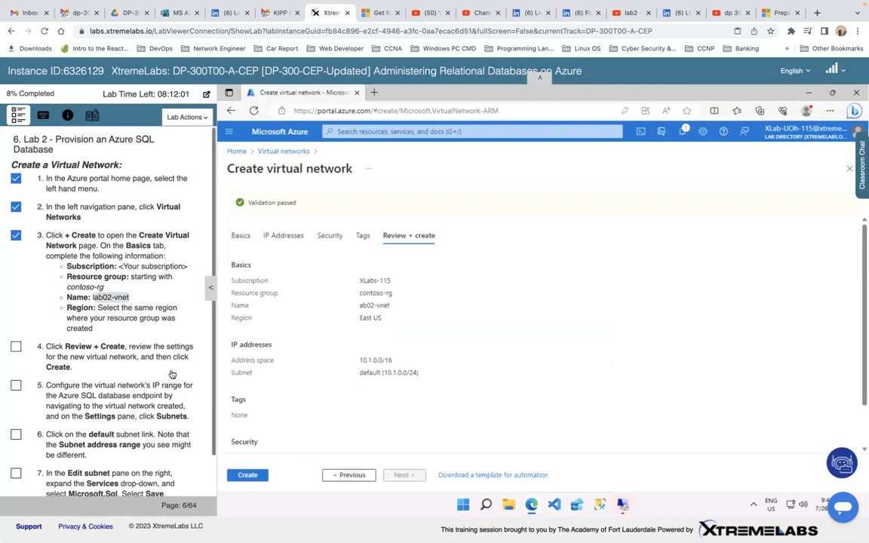
scroll(164, 373, down, 1)
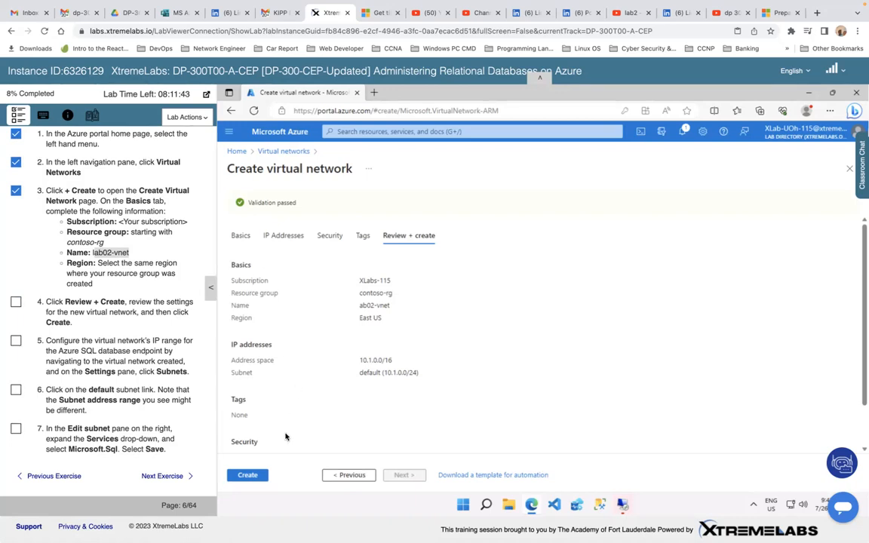
scroll(325, 385, down, 2)
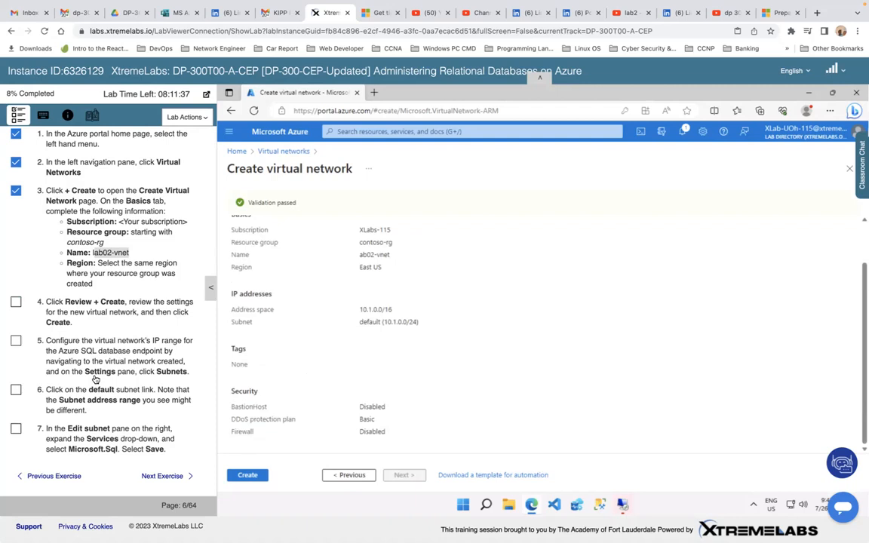
click(249, 477)
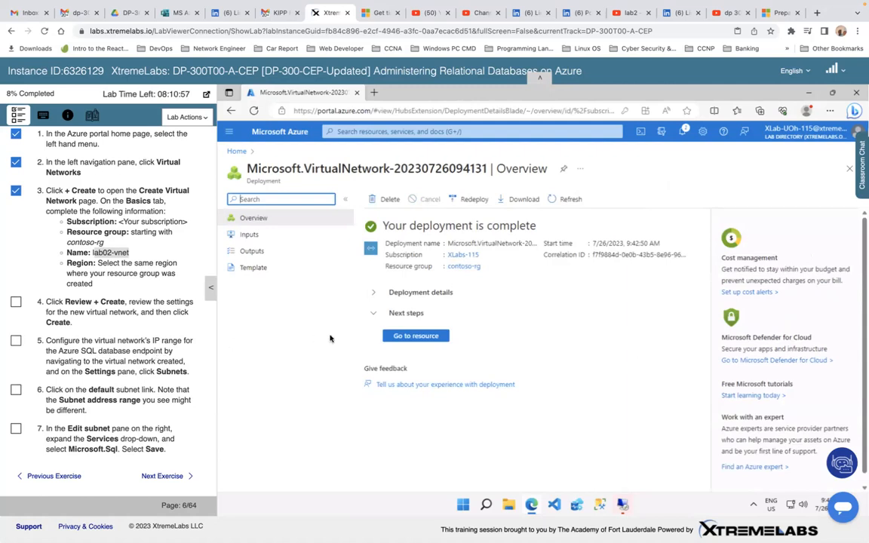
Go to the deployed virtual network and open its default subnet for editing
click(408, 337)
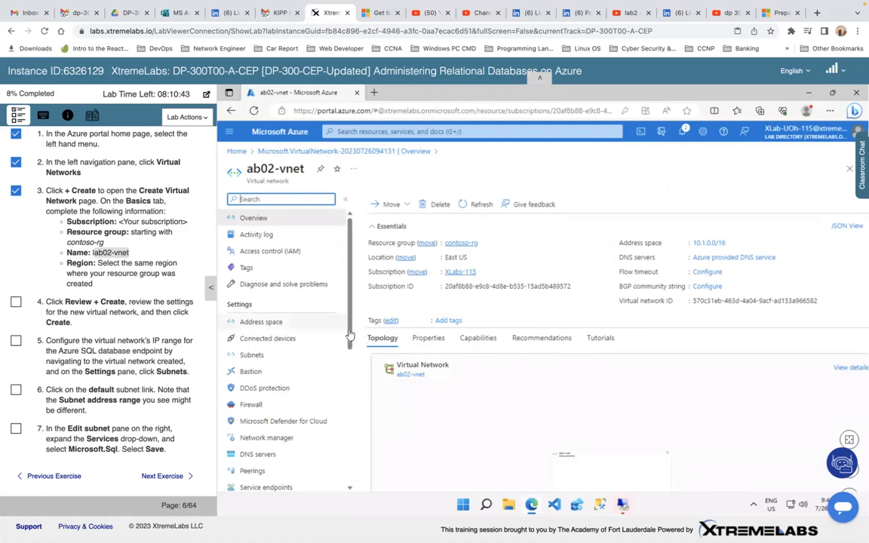
click(249, 356)
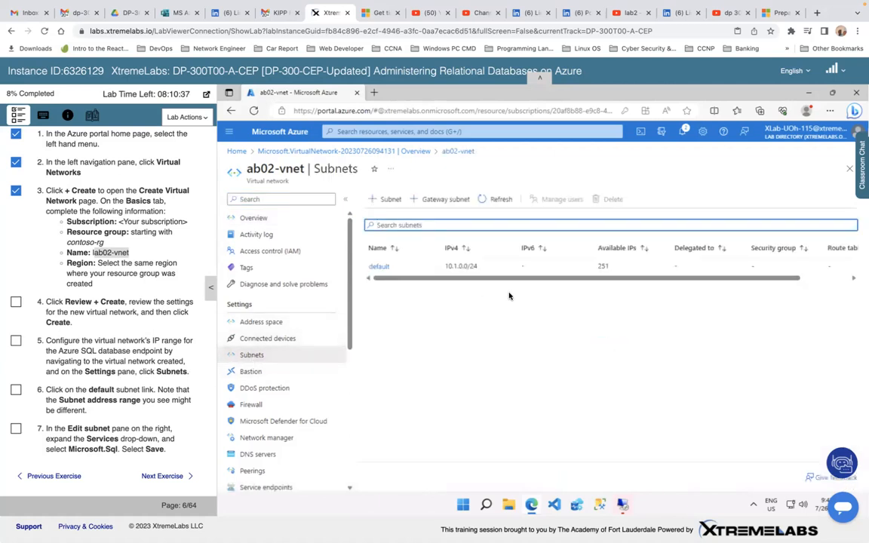
click(378, 267)
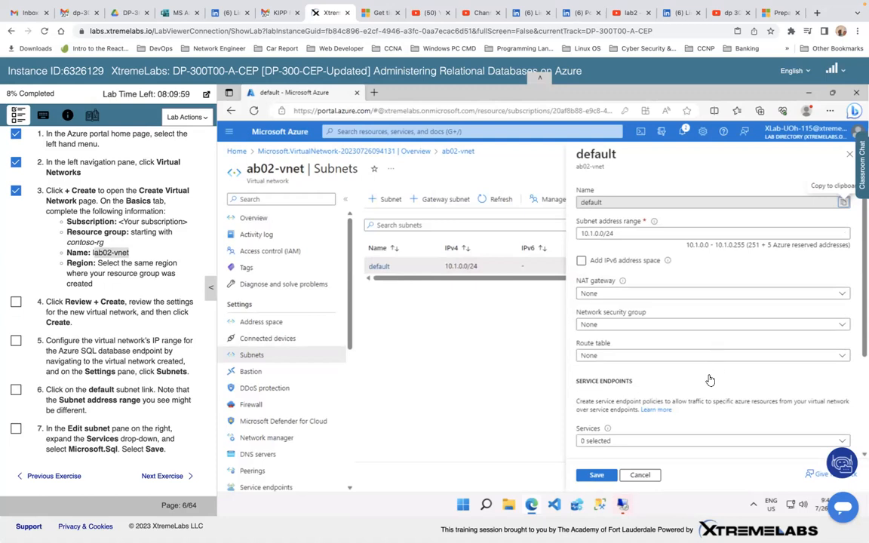
Add the Microsoft.Sql service endpoint to the default subnet and save the subnet
scroll(710, 379, down, 2)
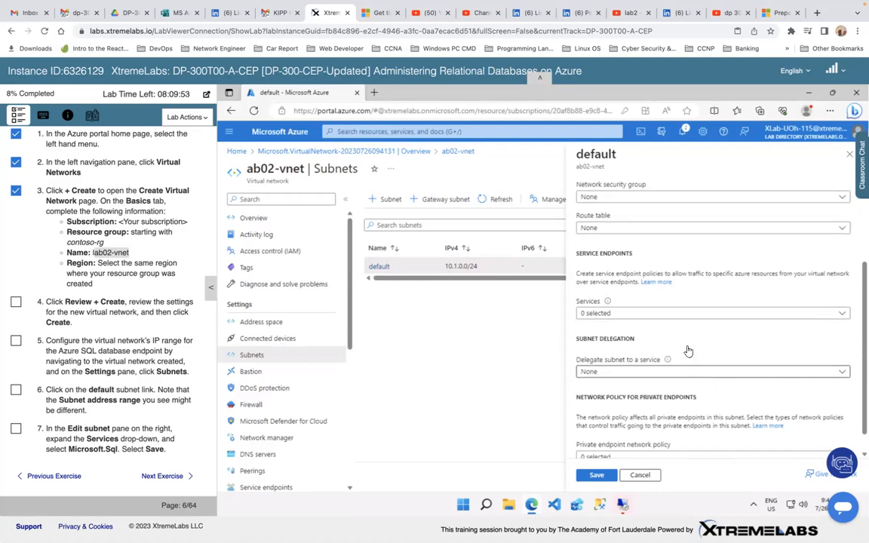
click(697, 315)
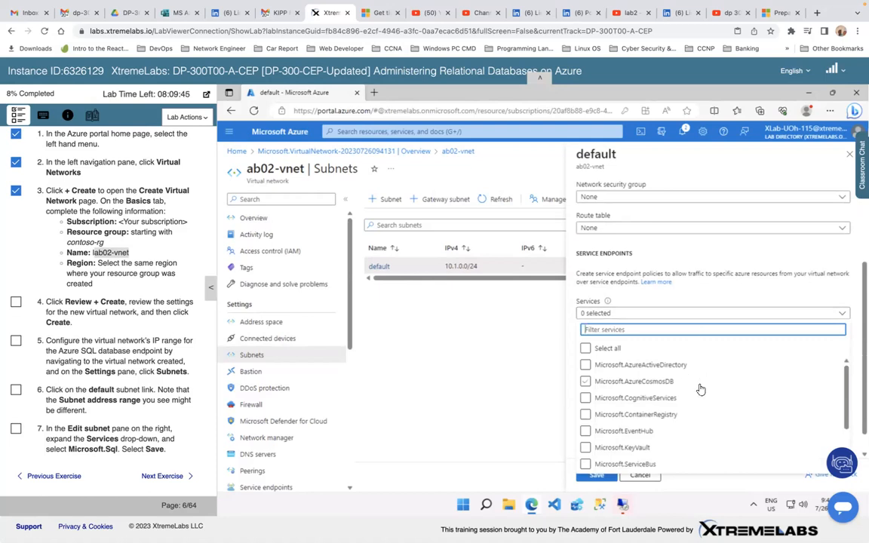
scroll(700, 390, down, 1)
scroll(700, 389, down, 1)
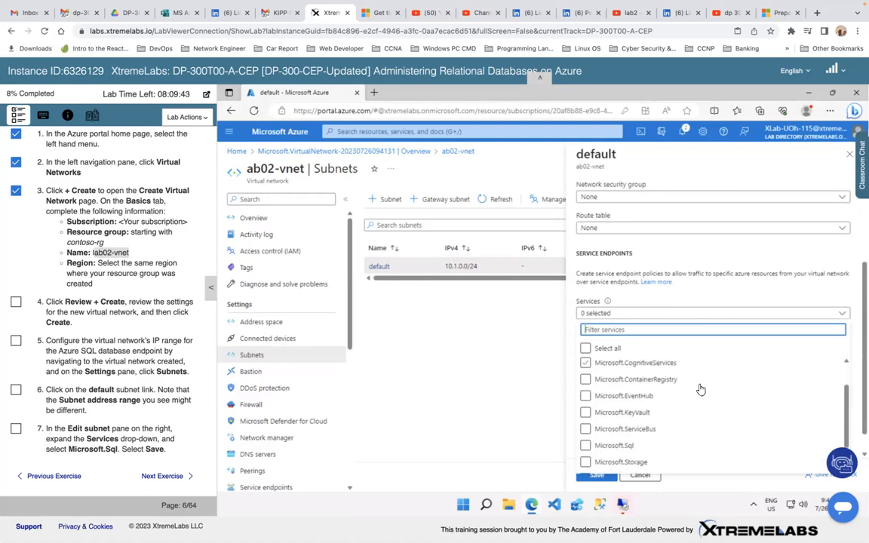
click(586, 447)
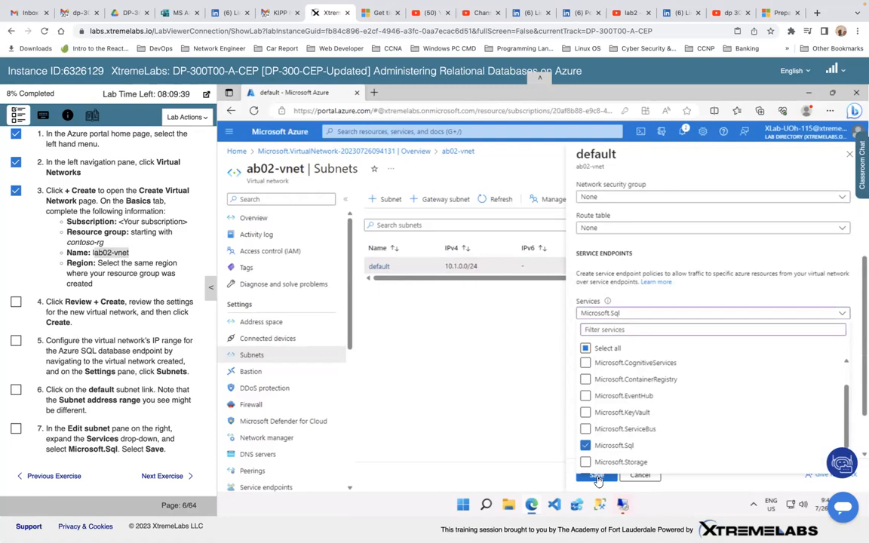
click(596, 476)
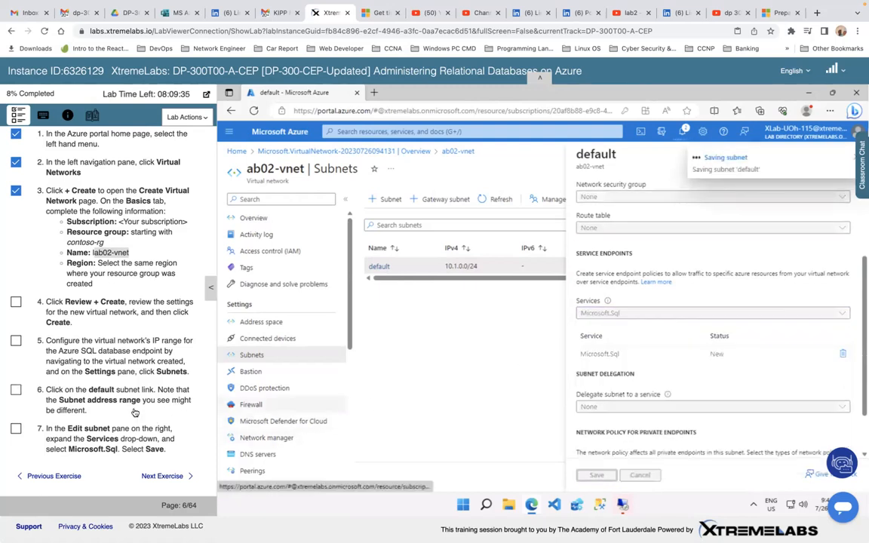
Check off lab instructions 4 to 7 as completed and go to the next exercise in the lab guide
click(15, 429)
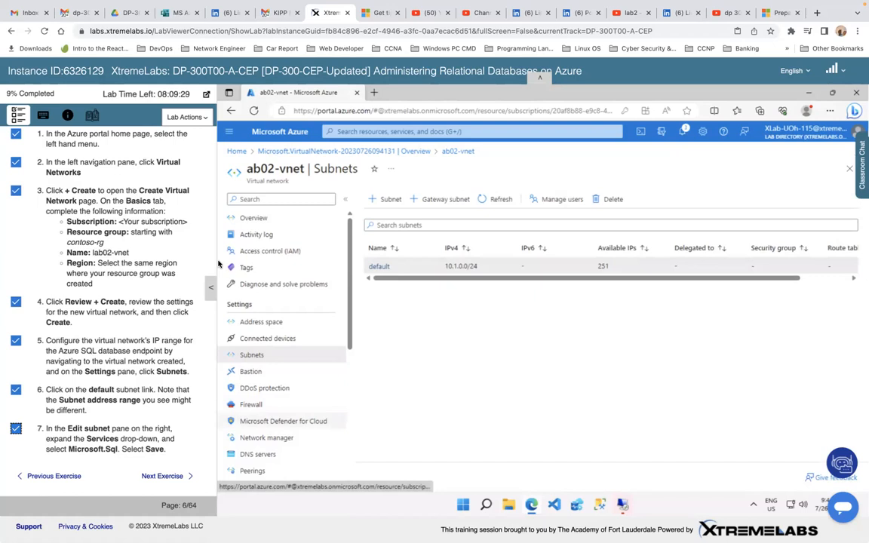
click(168, 477)
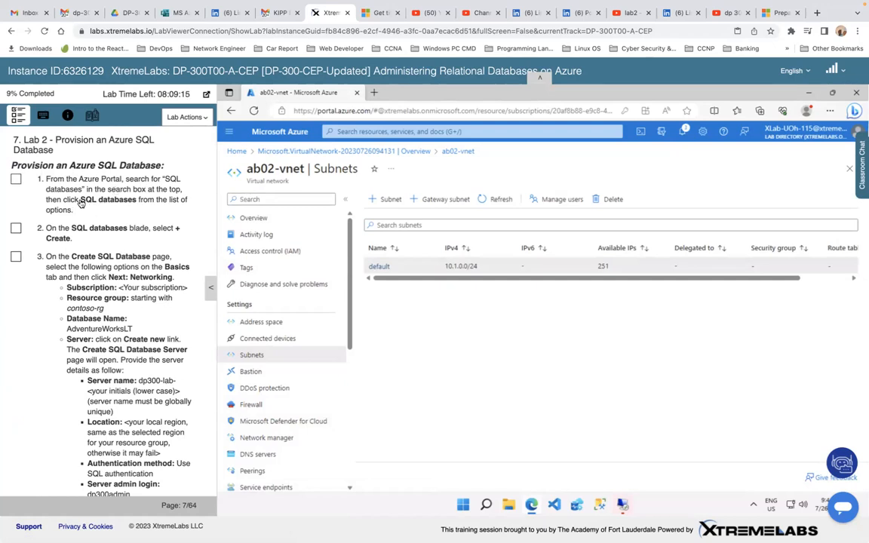
Search the Azure portal for "SQL databases", go to that service and start creating a SQL database
drag(81, 202, 135, 208)
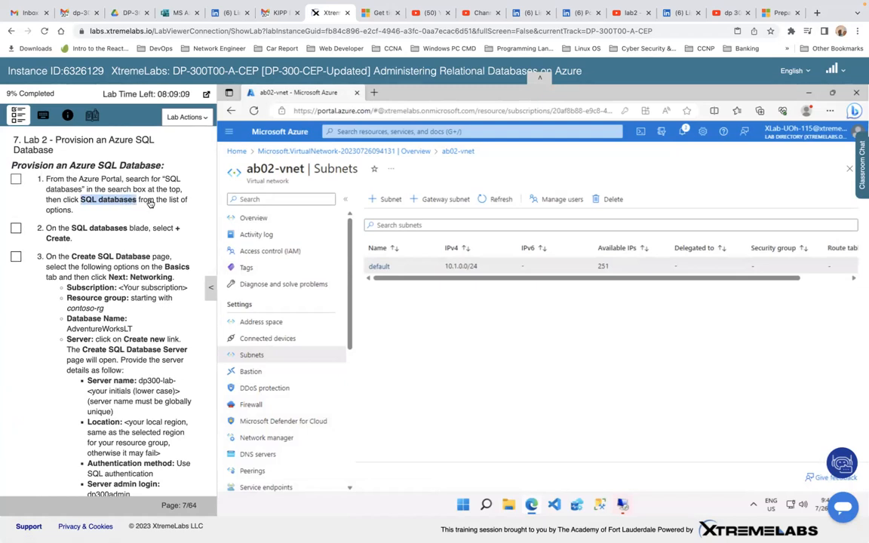
click(368, 132)
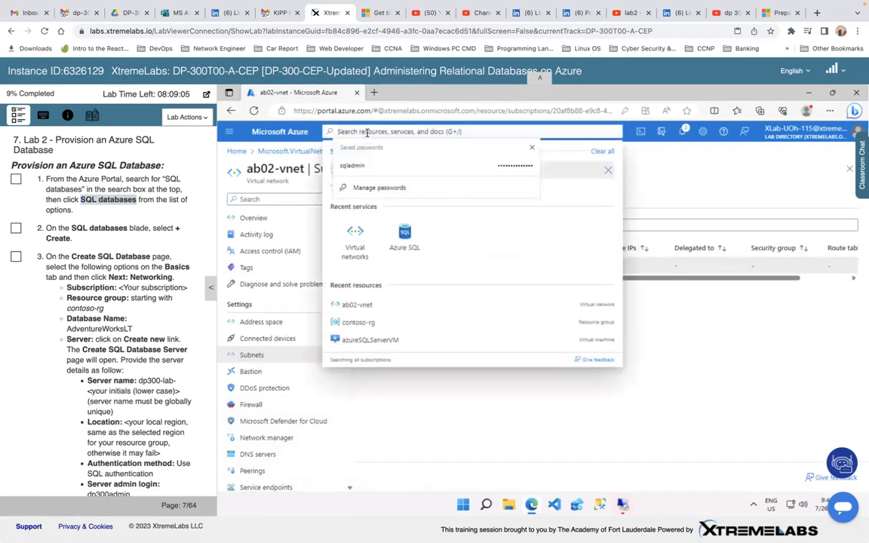
text(SQL databases)
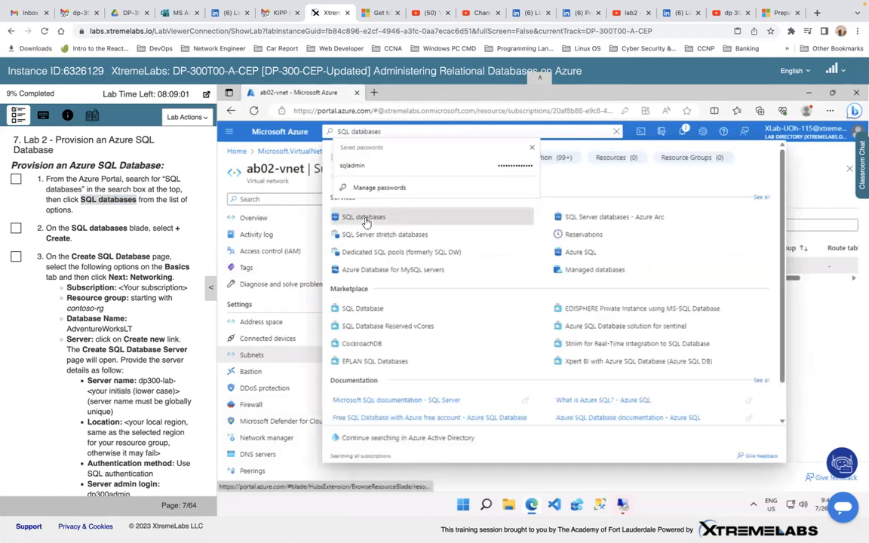
click(366, 217)
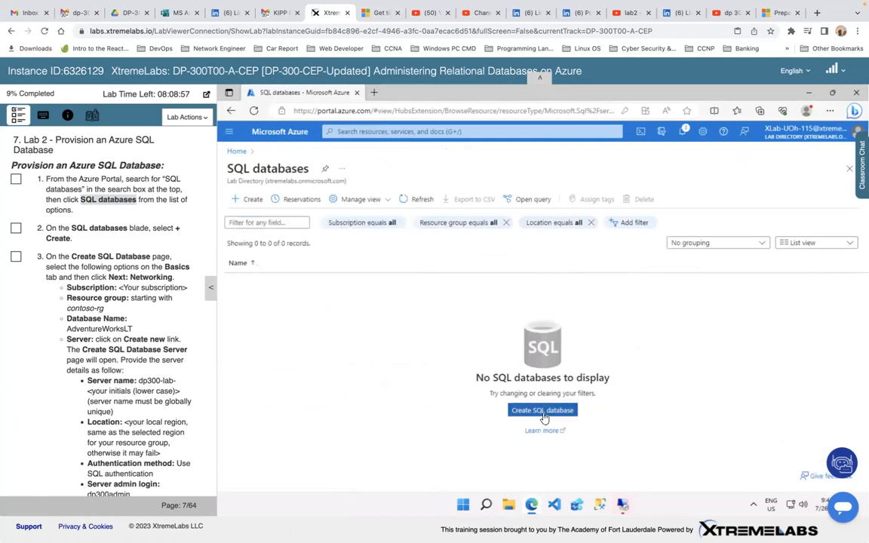
click(543, 413)
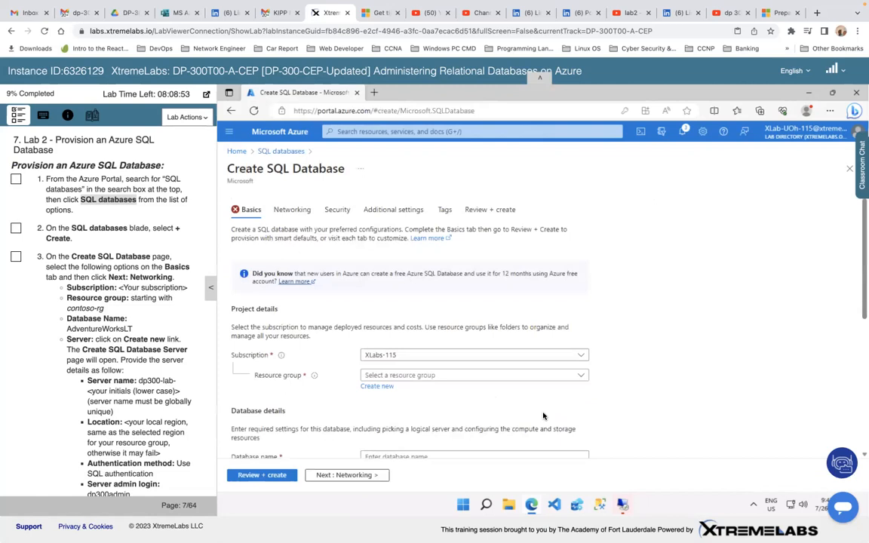
Following the lab instructions, choose contoso-rg as the resource group for the new SQL database
scroll(118, 273, down, 2)
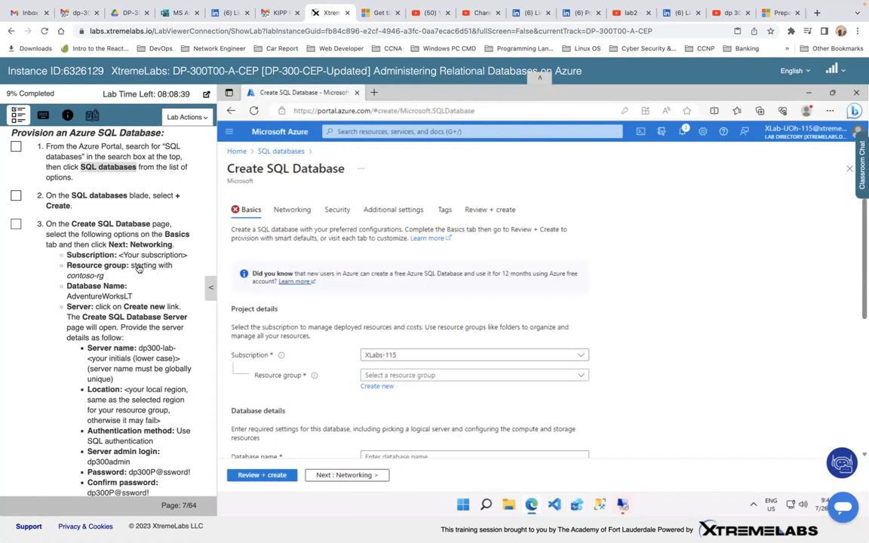
scroll(378, 310, down, 3)
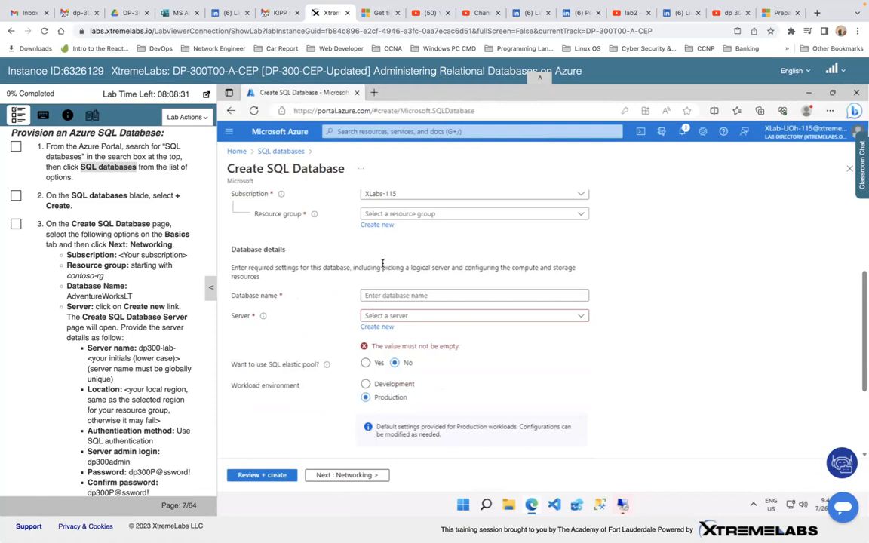
scroll(382, 264, up, 1)
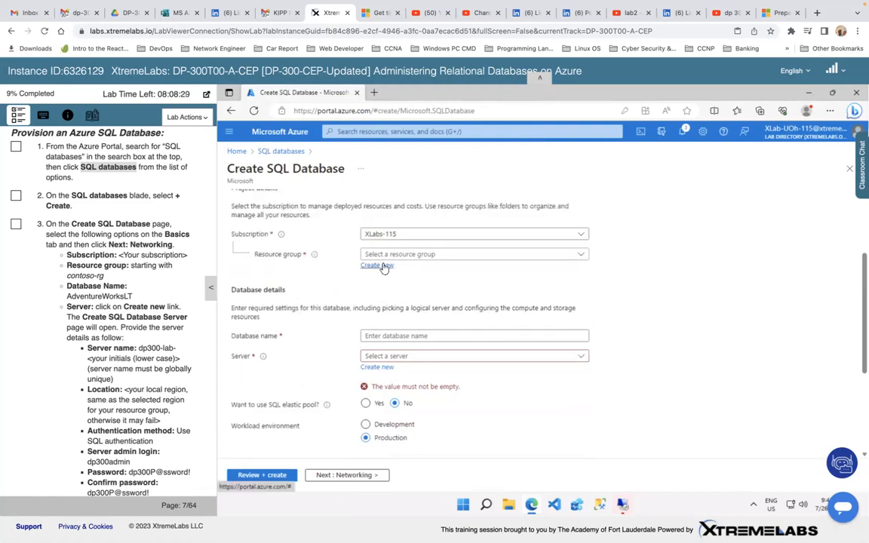
click(580, 238)
click(626, 246)
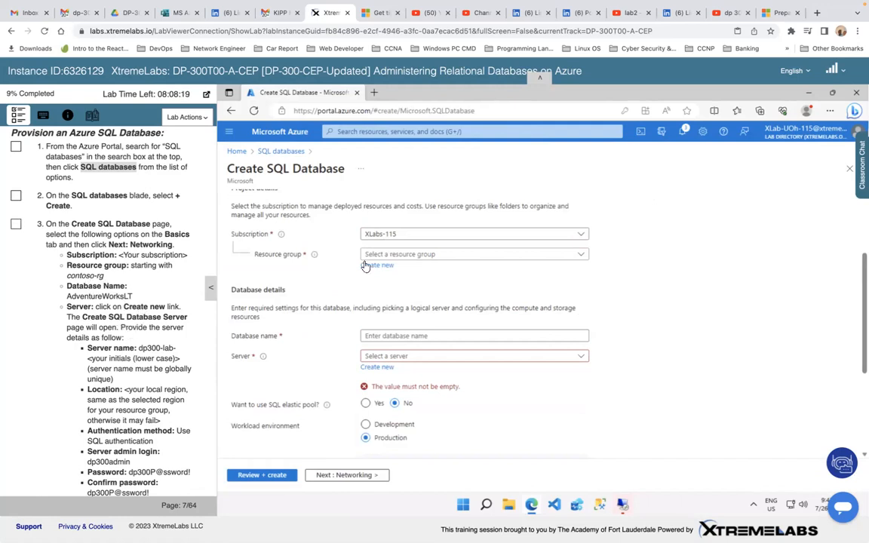
click(448, 256)
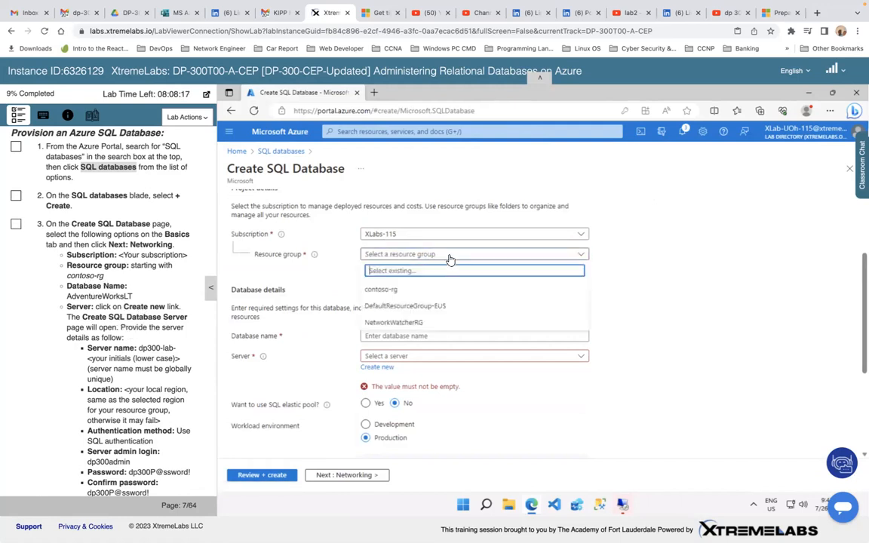
click(392, 290)
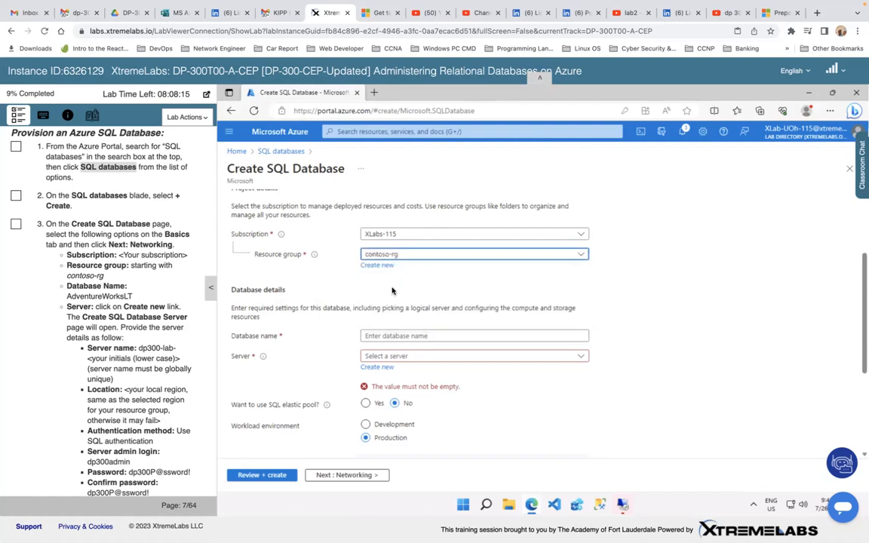
Copy the database name AdventureWorksLT from the lab instructions and enter it for the new SQL database
scroll(393, 290, down, 2)
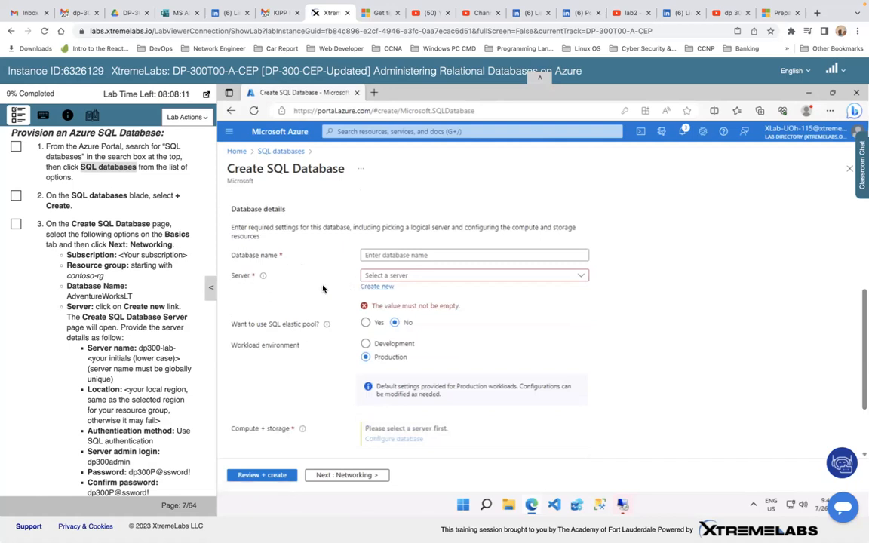
scroll(323, 289, up, 1)
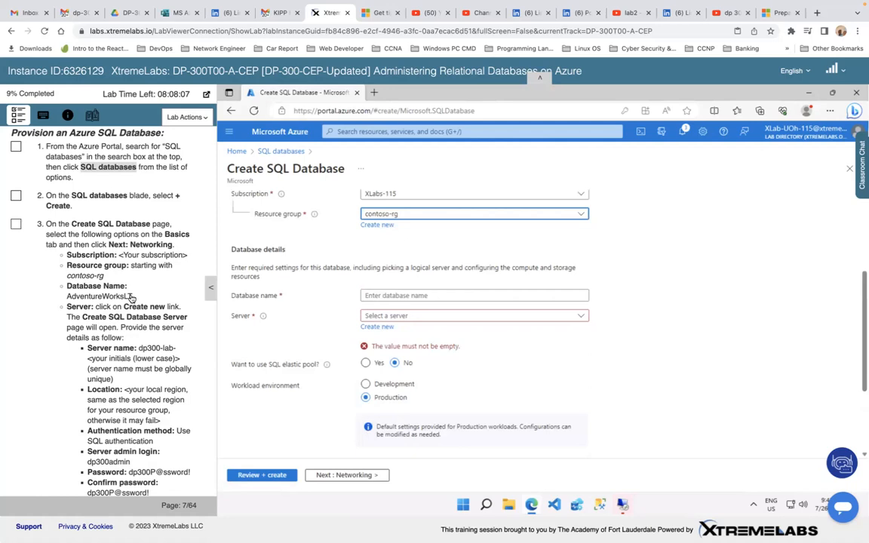
drag(132, 297, 69, 300)
key(ctrl+c)
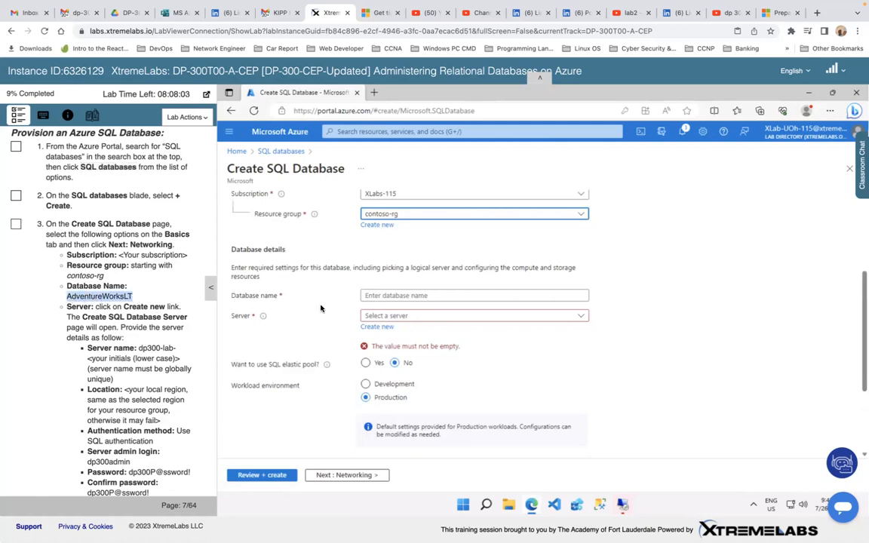
click(400, 294)
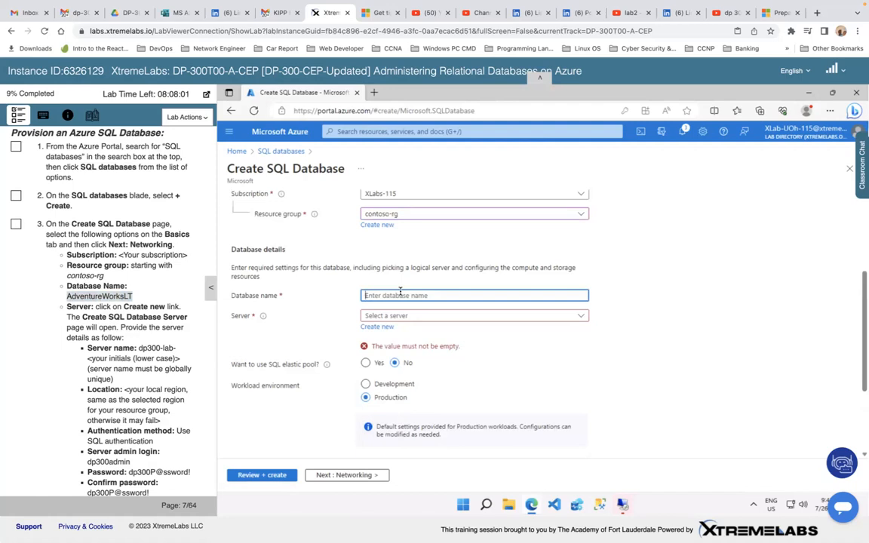
key(ctrl+v)
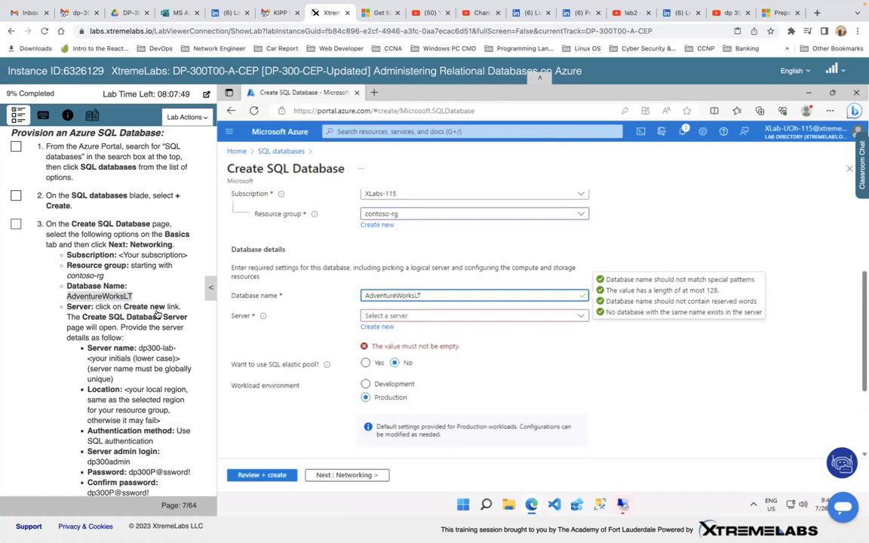
Start creating a new server for the database and name it dp300-lab-cc
click(378, 328)
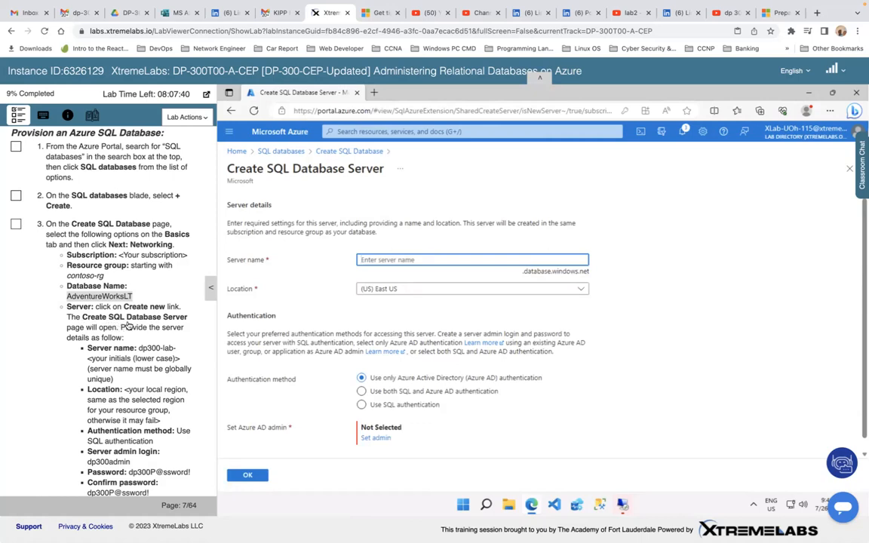
drag(139, 350, 174, 352)
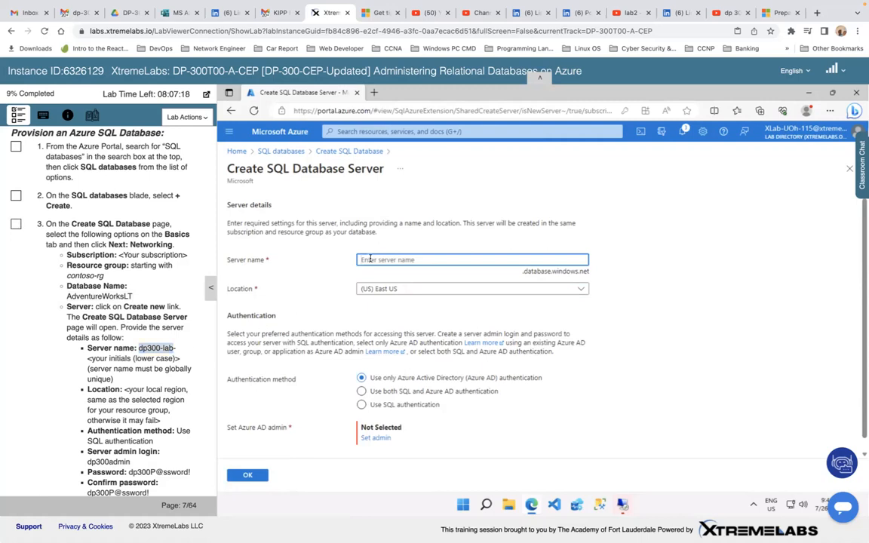
text(dp300-lab)
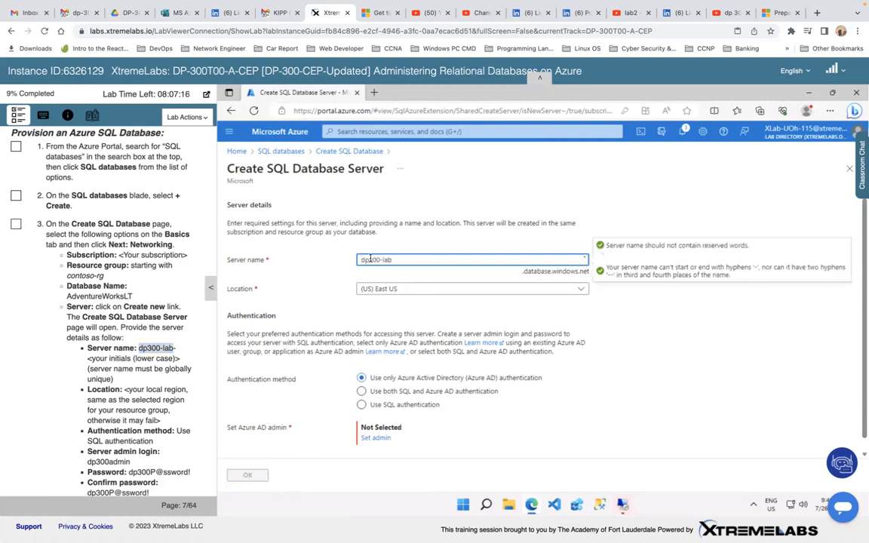
text(-)
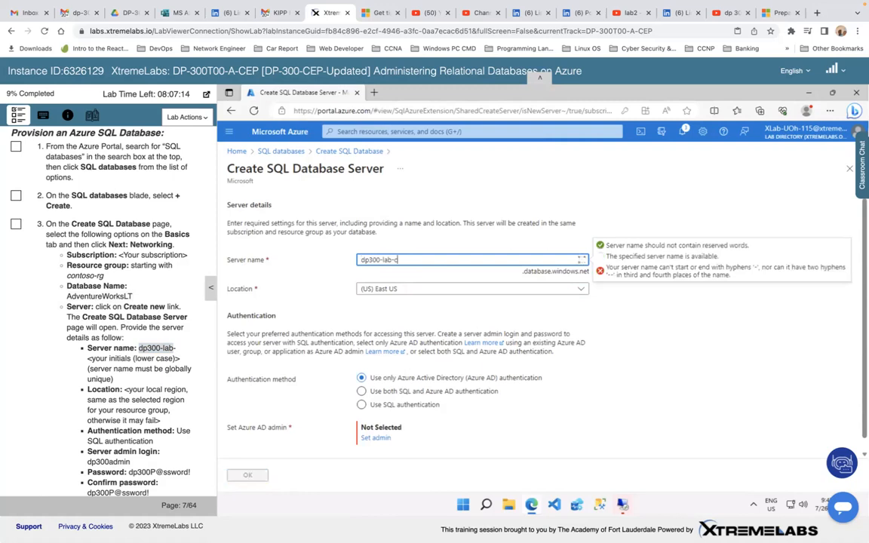
text(cc)
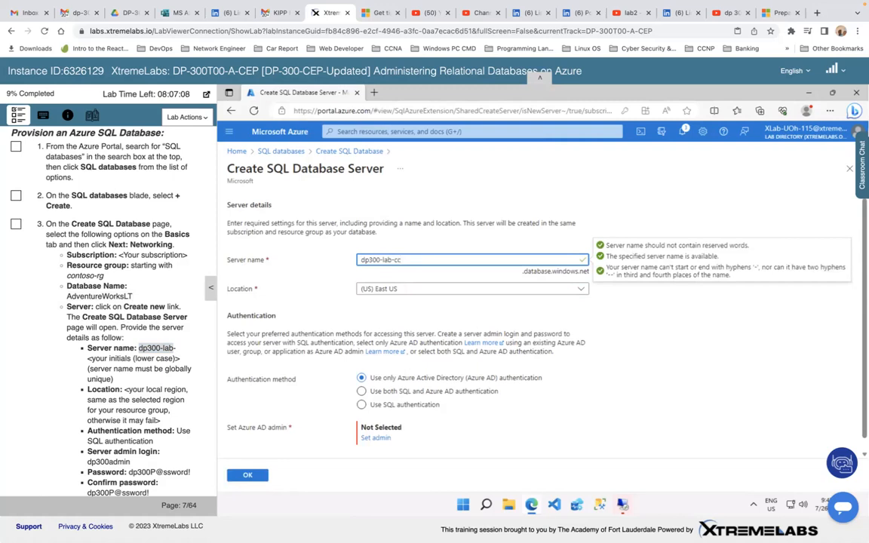
Following the lab instructions, set the new server's authentication method to Use SQL authentication
scroll(189, 370, down, 2)
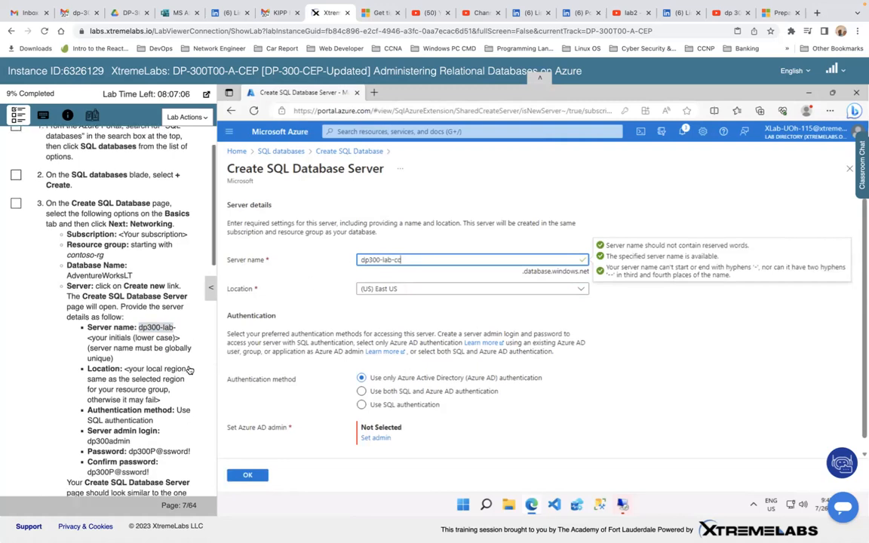
scroll(189, 370, down, 1)
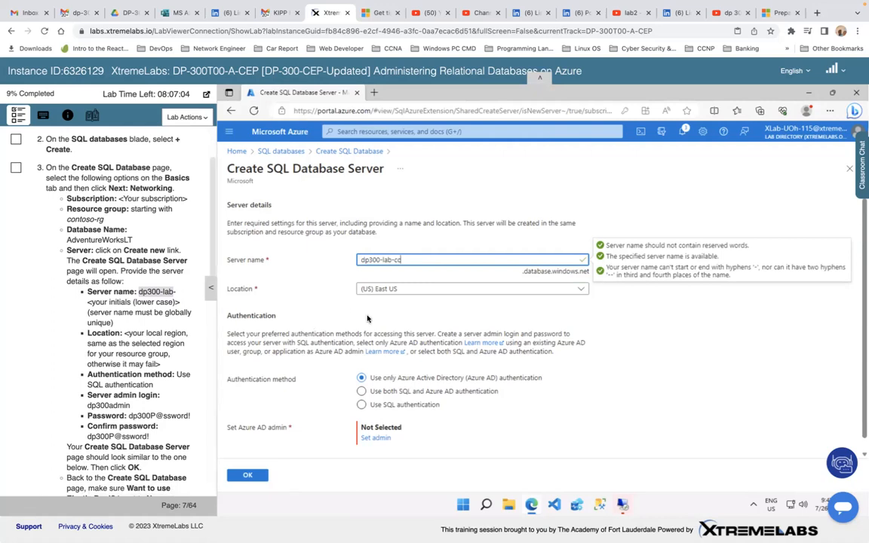
scroll(367, 318, down, 1)
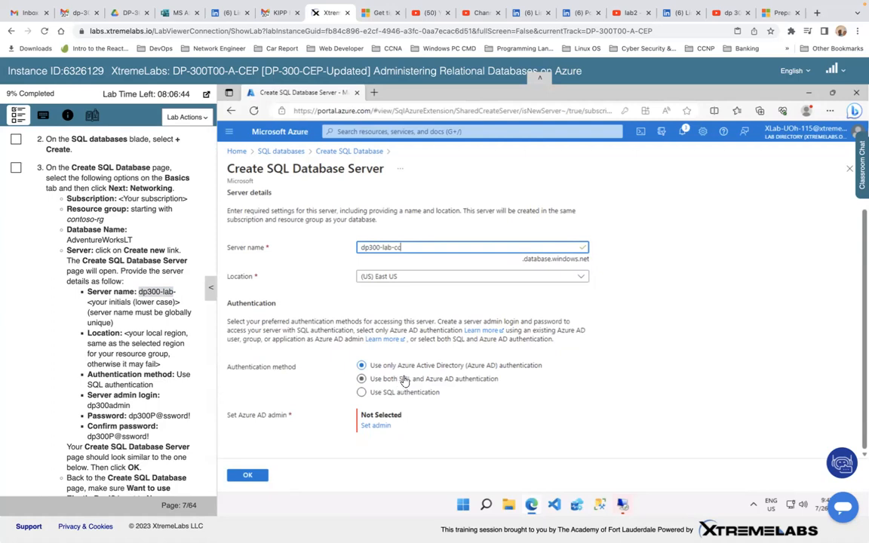
click(375, 393)
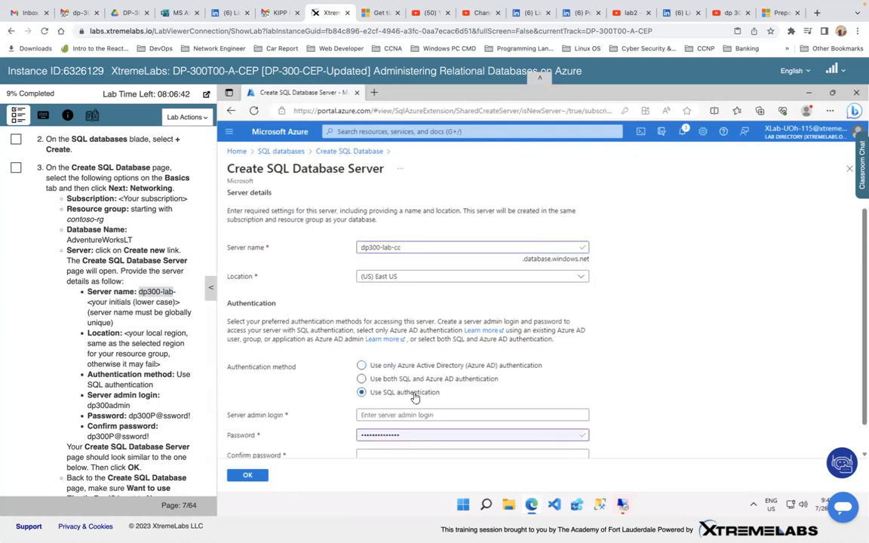
scroll(414, 398, down, 1)
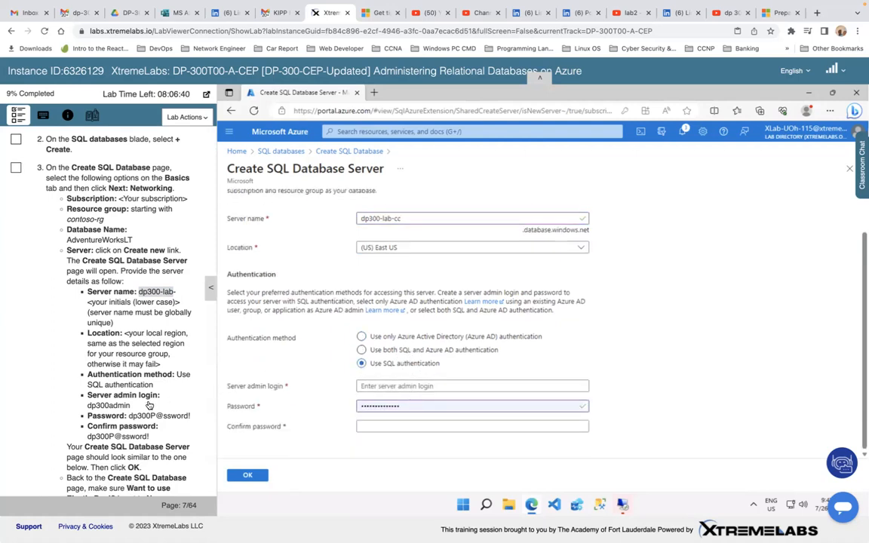
Copy the server admin login from the lab instructions and enter p300admin as the new server's login
drag(133, 408, 89, 408)
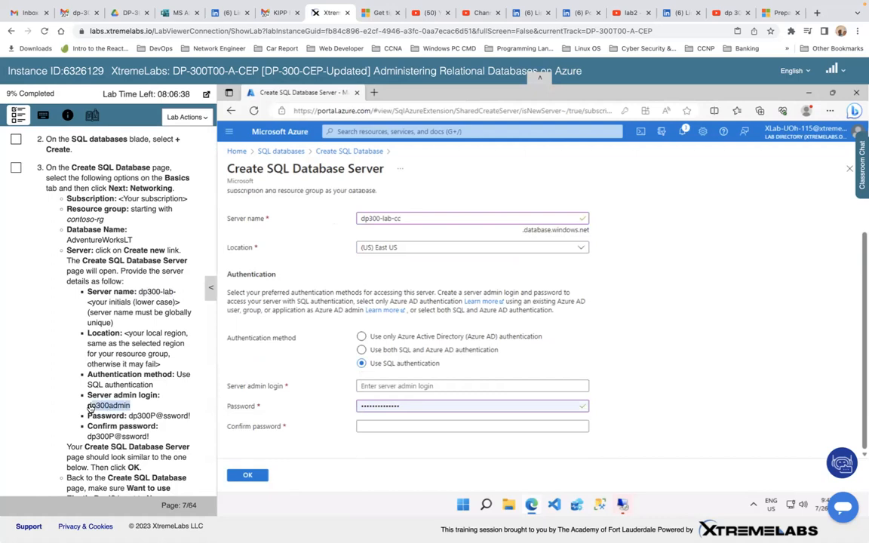
click(132, 408)
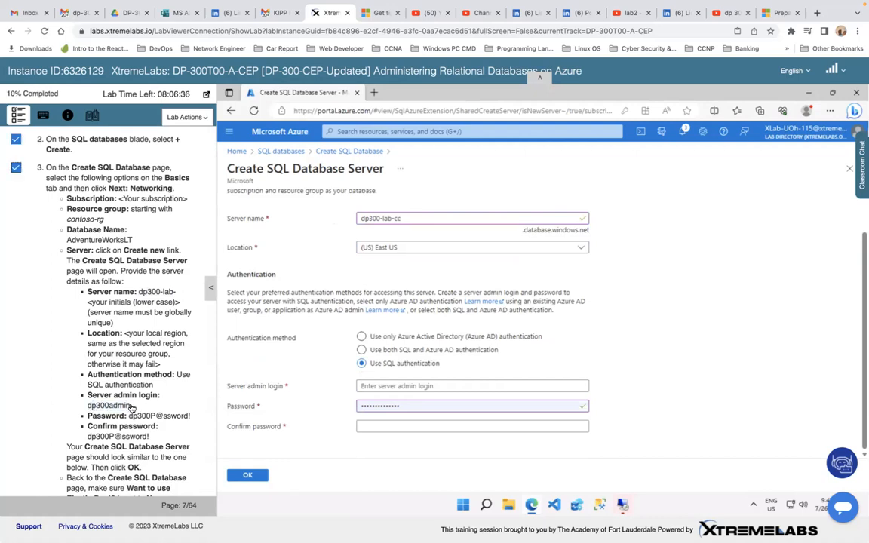
drag(131, 408, 89, 408)
key(ctrl+c)
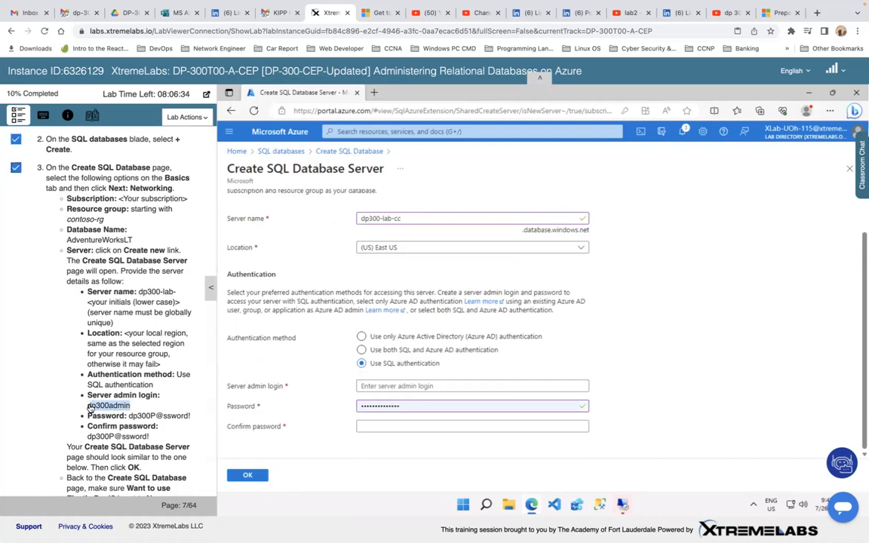
click(385, 385)
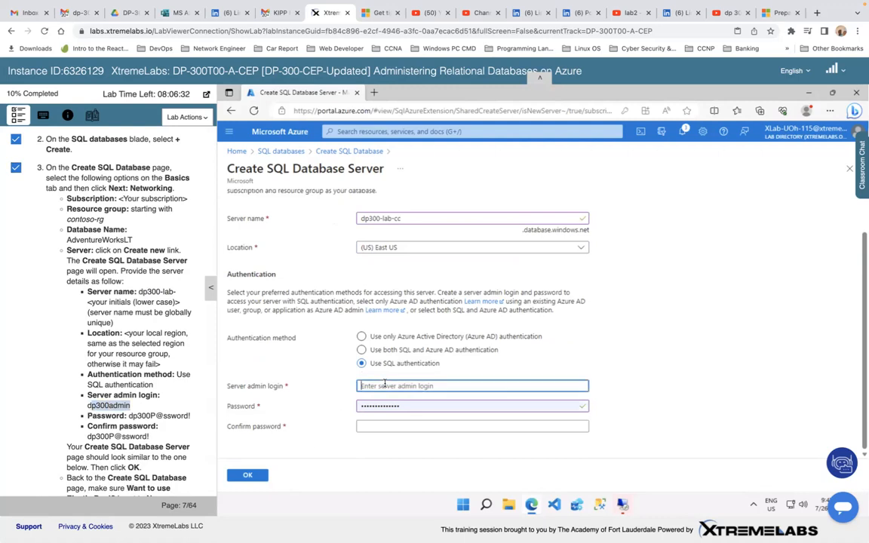
key(ctrl+v)
Copy the password from the lab instructions, enter it as the server's password and its confirmation, and accept the server details
drag(128, 416, 190, 420)
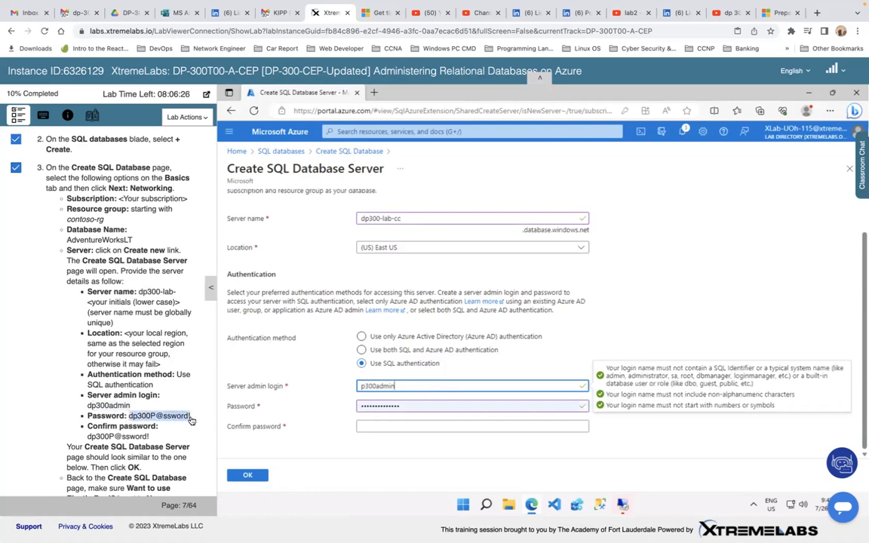
double_click(417, 404)
key(ctrl+v)
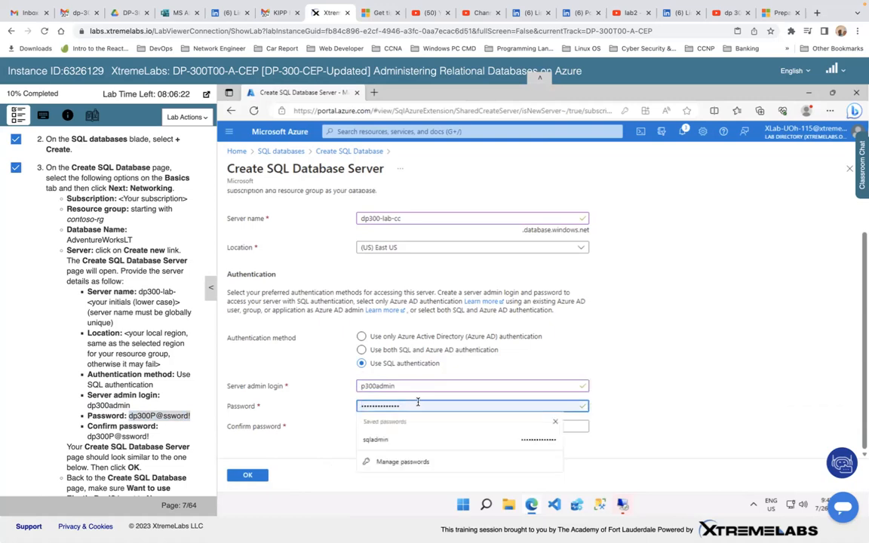
key(ctrl+a)
key(ctrl+v)
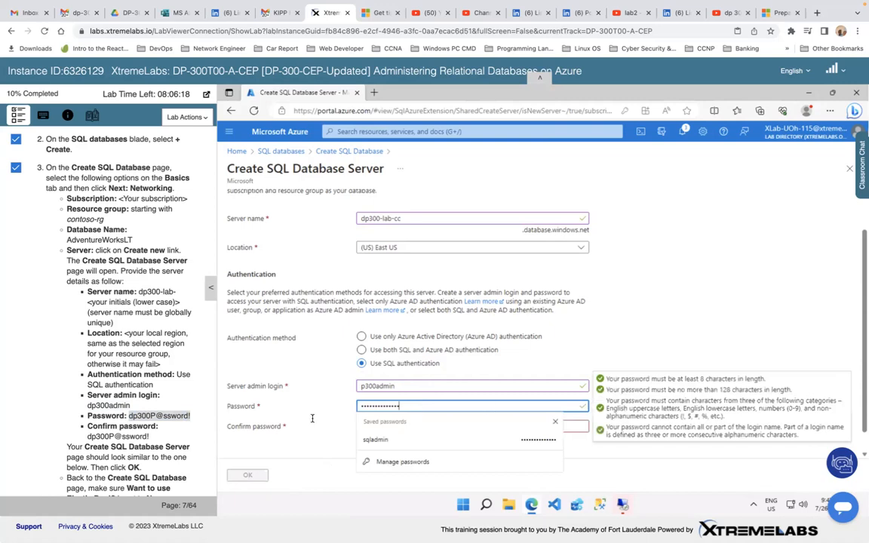
click(369, 427)
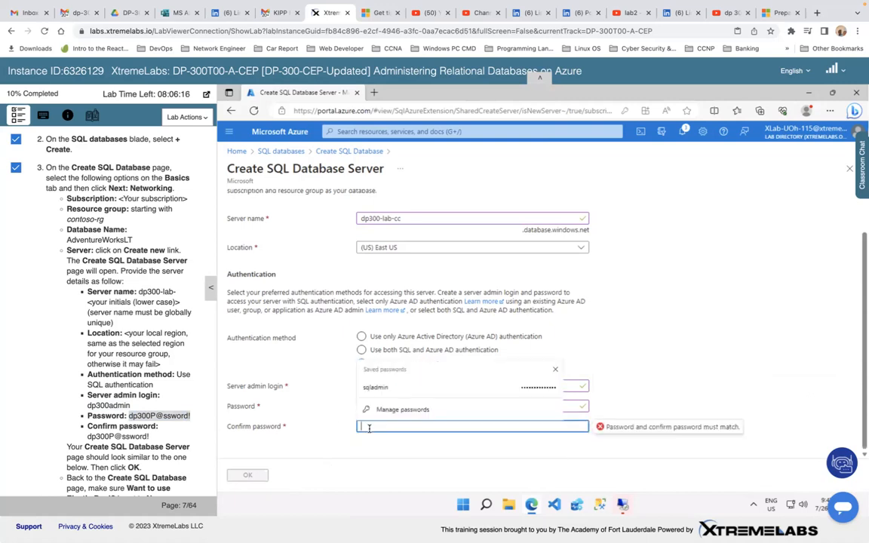
key(ctrl+v)
click(643, 339)
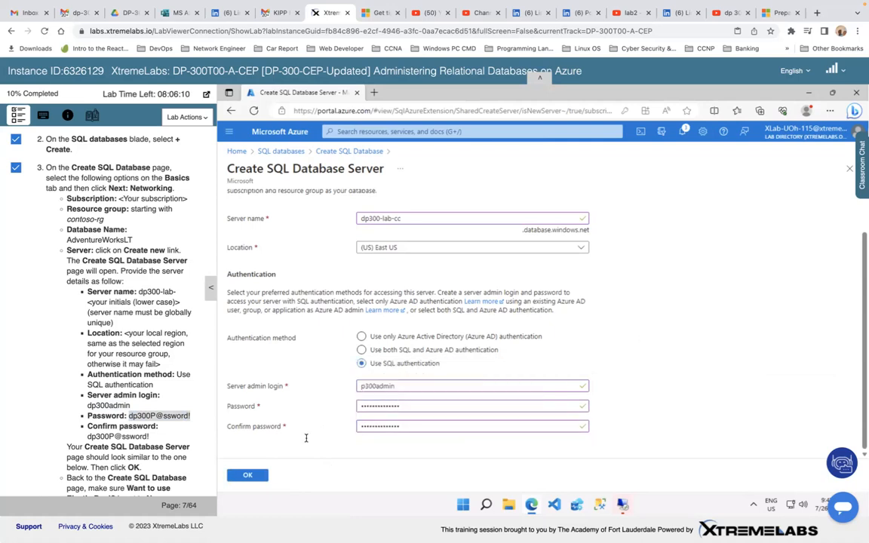
click(248, 477)
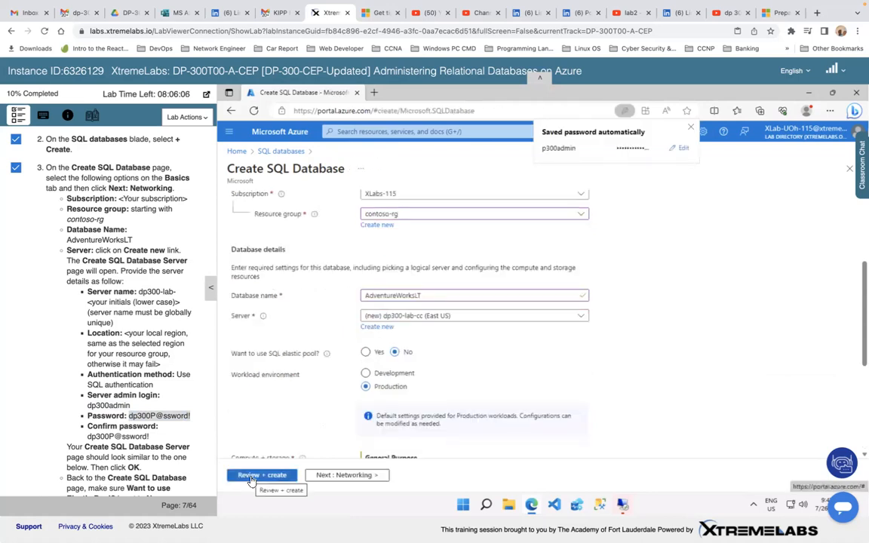
Compare the compute and backup storage settings with the lab instructions and dismiss the saved-password notice
scroll(513, 356, down, 3)
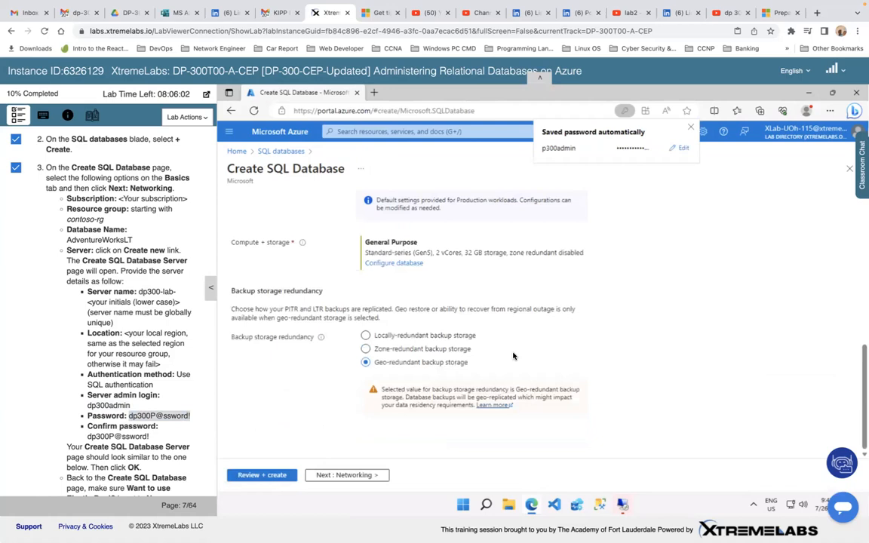
scroll(172, 375, down, 2)
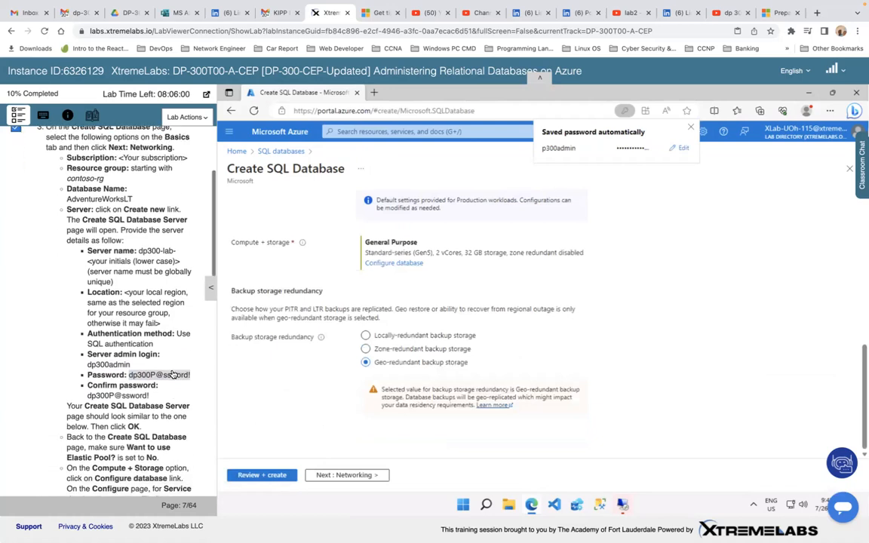
scroll(172, 375, down, 1)
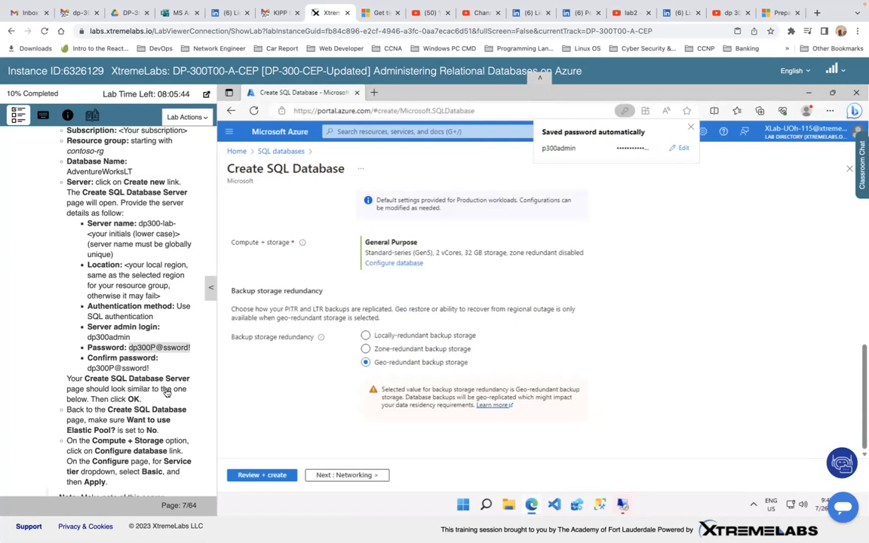
scroll(153, 399, down, 2)
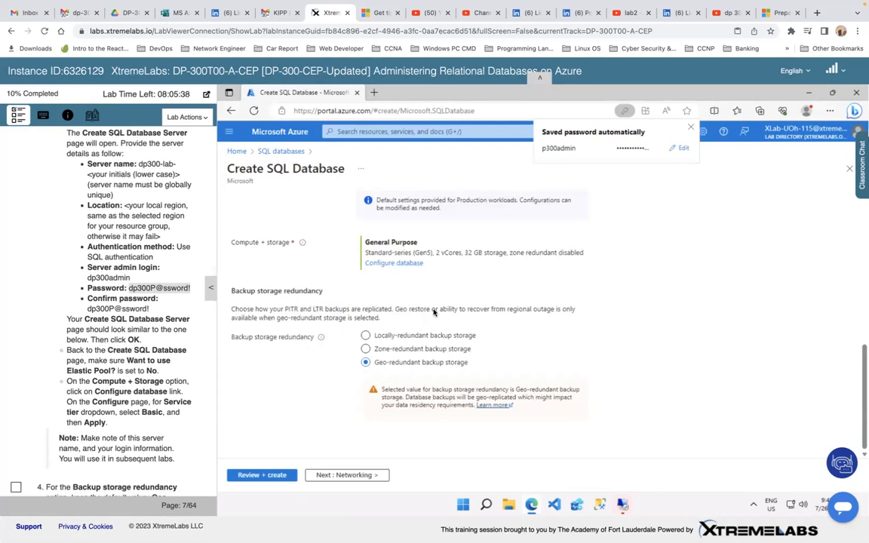
click(688, 129)
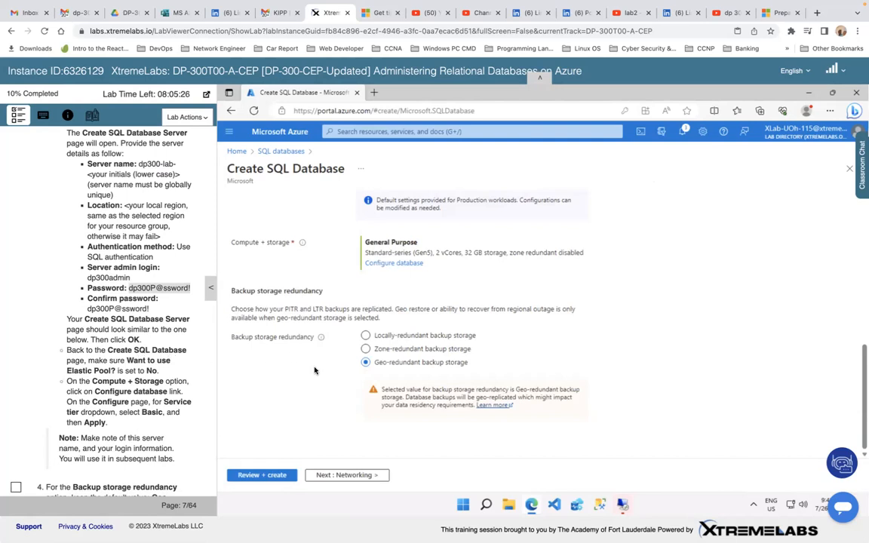
click(348, 476)
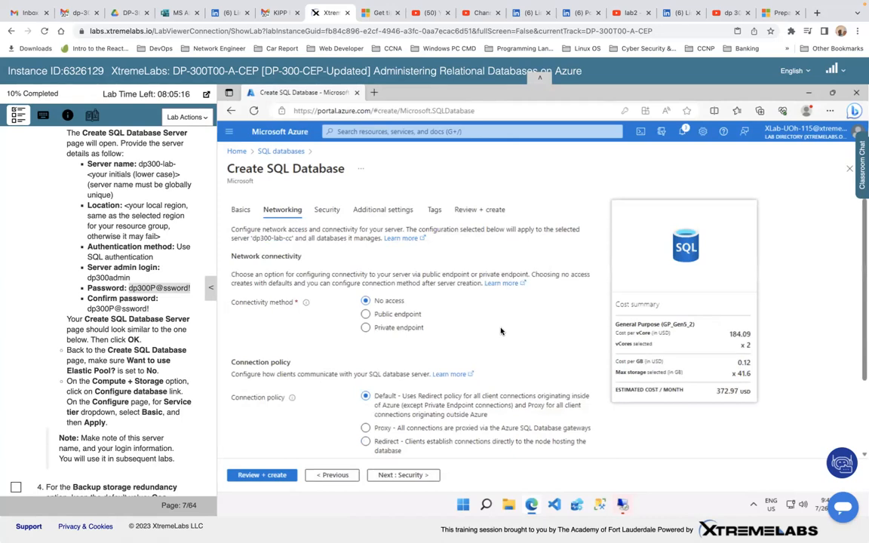
scroll(110, 300, down, 2)
scroll(110, 300, down, 1)
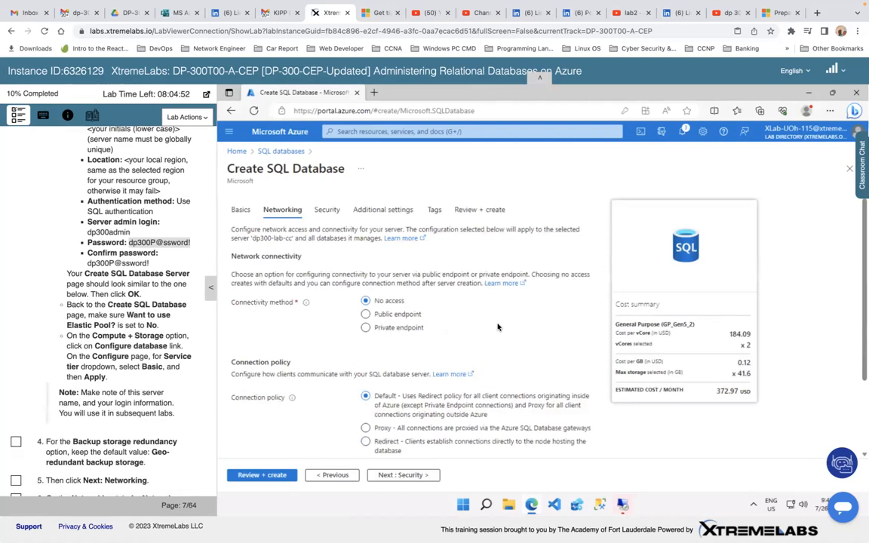
click(241, 212)
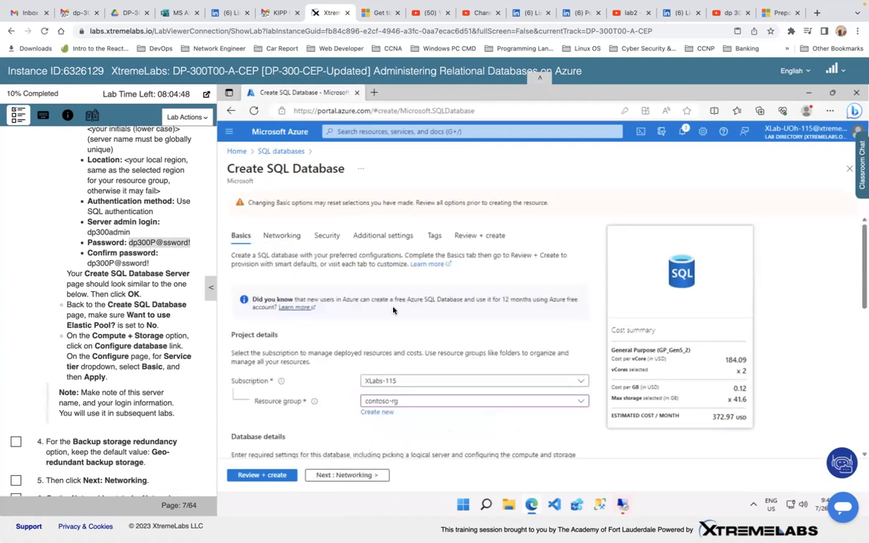
Review the database's basic settings against the lab instructions: server, elastic pool, workload environment, compute and storage, and backup redundancy
scroll(392, 309, down, 3)
scroll(392, 310, down, 2)
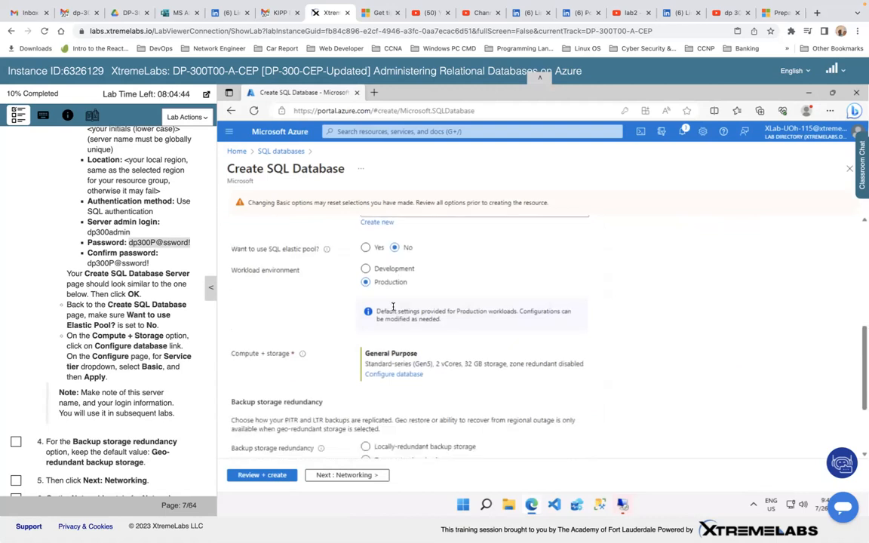
scroll(392, 308, down, 2)
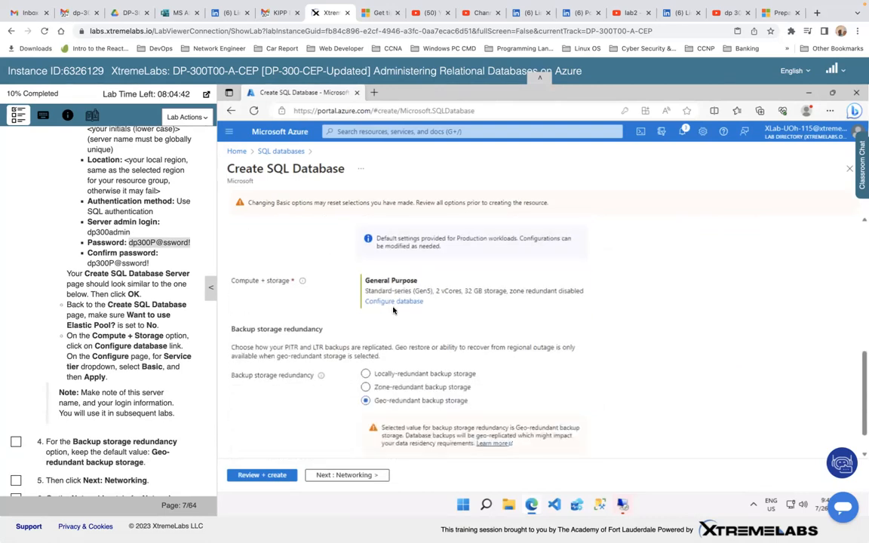
scroll(393, 309, down, 1)
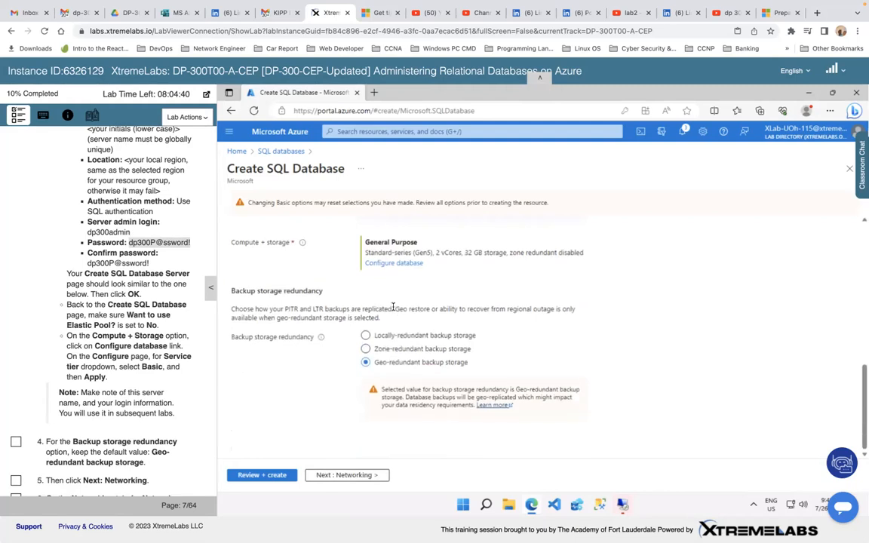
scroll(392, 307, up, 2)
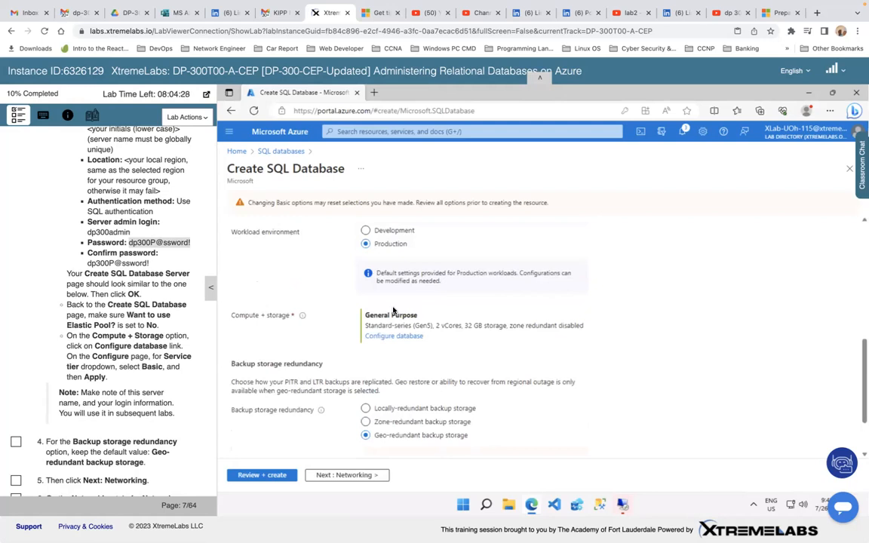
scroll(393, 309, up, 1)
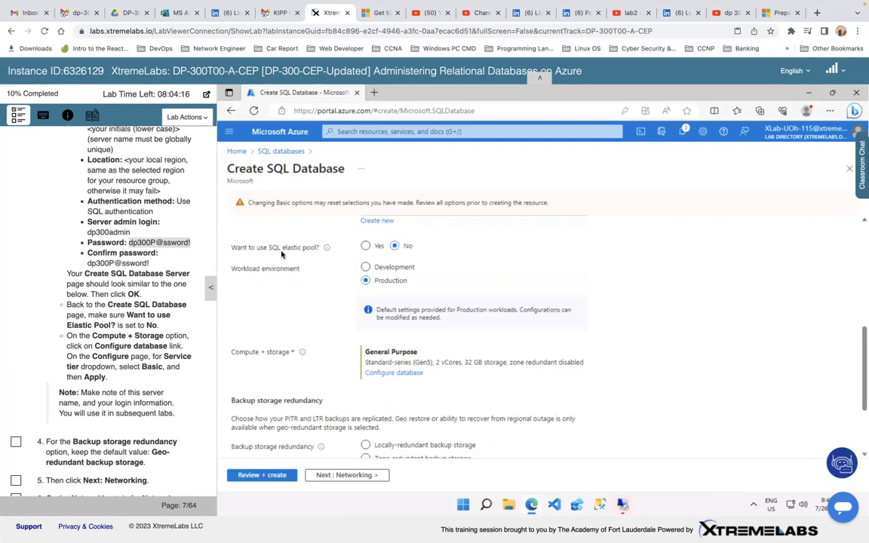
scroll(280, 255, up, 2)
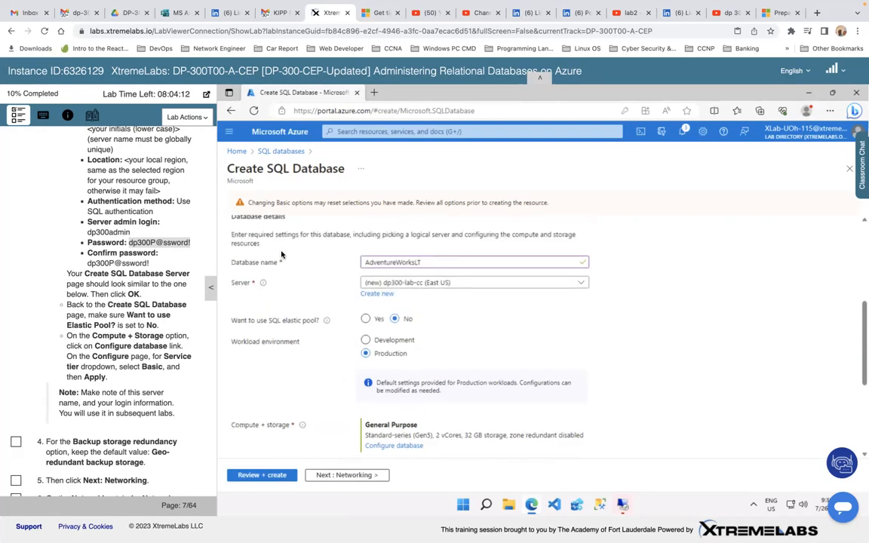
scroll(281, 255, down, 1)
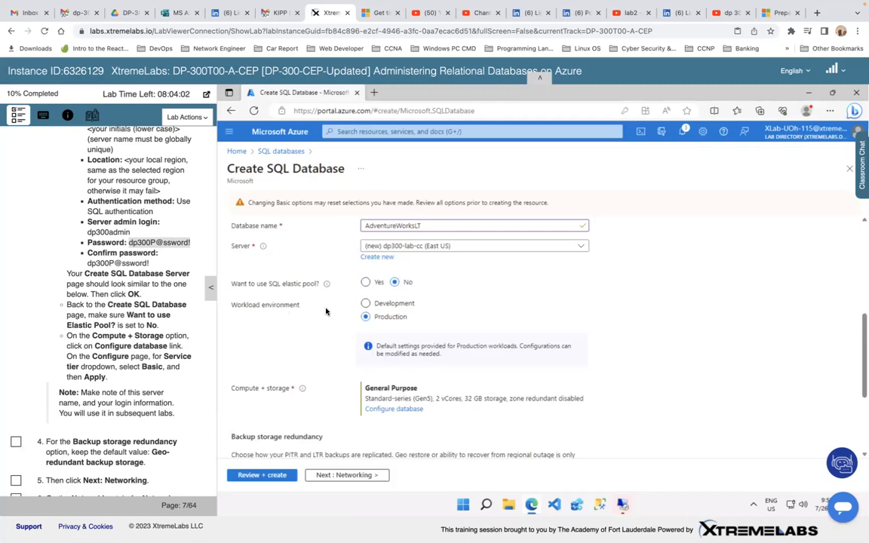
Recheck the project details, database details and backup redundancy on the database's basic settings against the lab instructions
scroll(334, 340, down, 2)
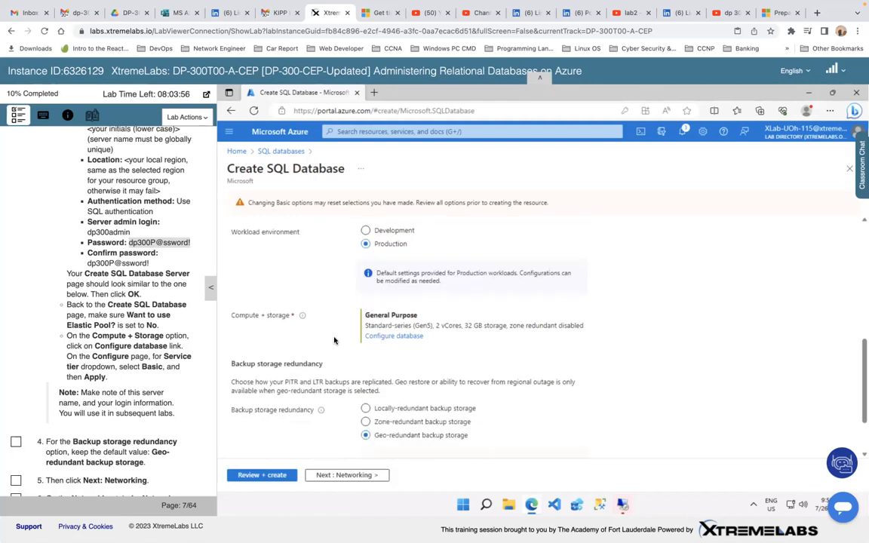
scroll(334, 340, down, 1)
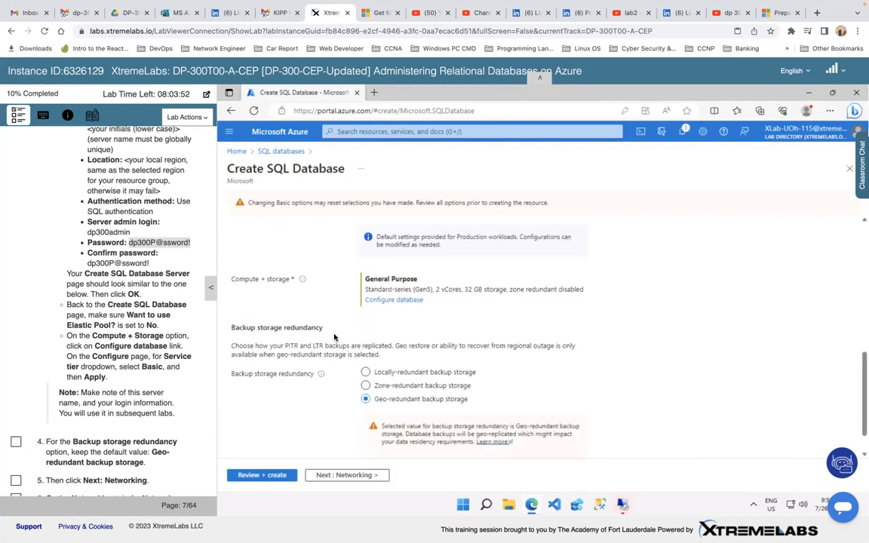
scroll(334, 337, down, 1)
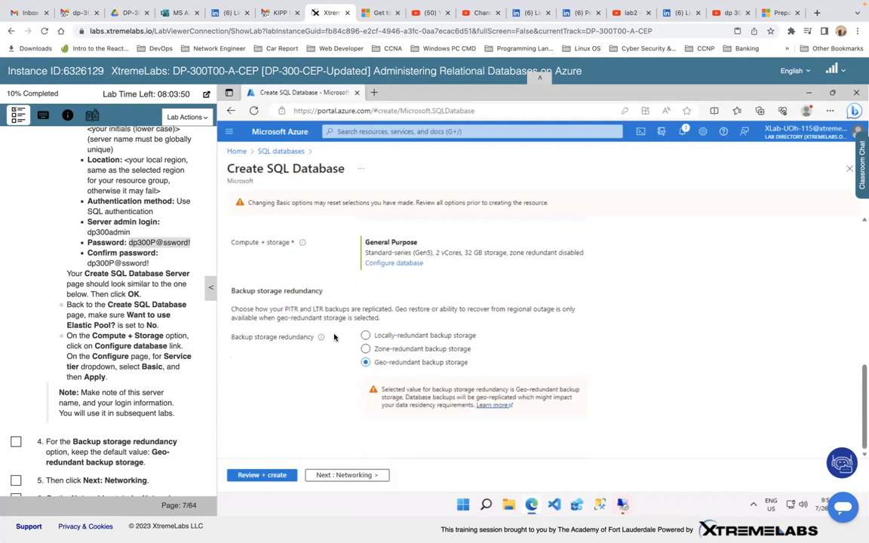
scroll(334, 337, up, 7)
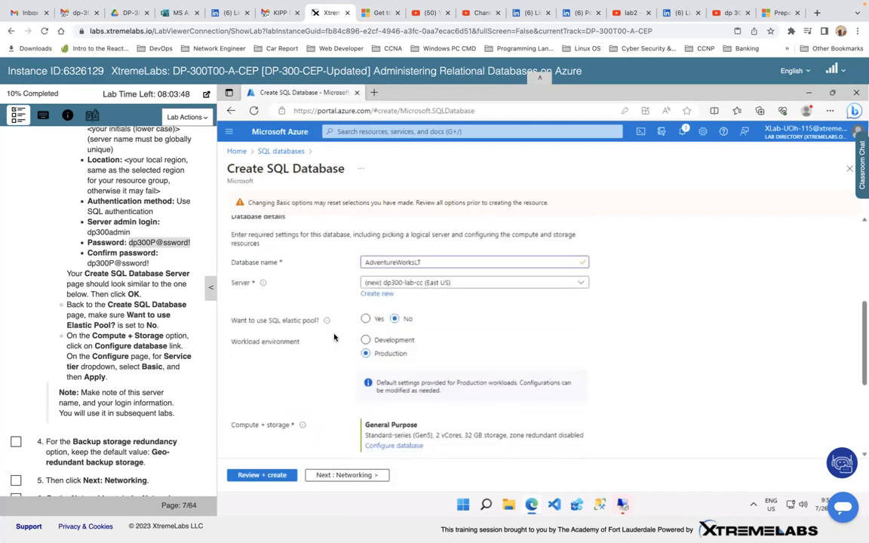
scroll(334, 337, down, 3)
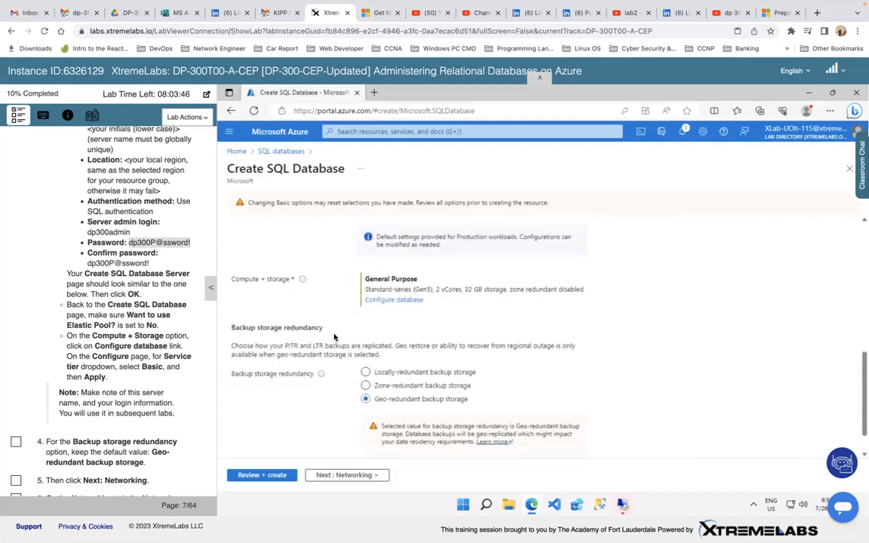
scroll(335, 337, up, 4)
scroll(334, 337, up, 3)
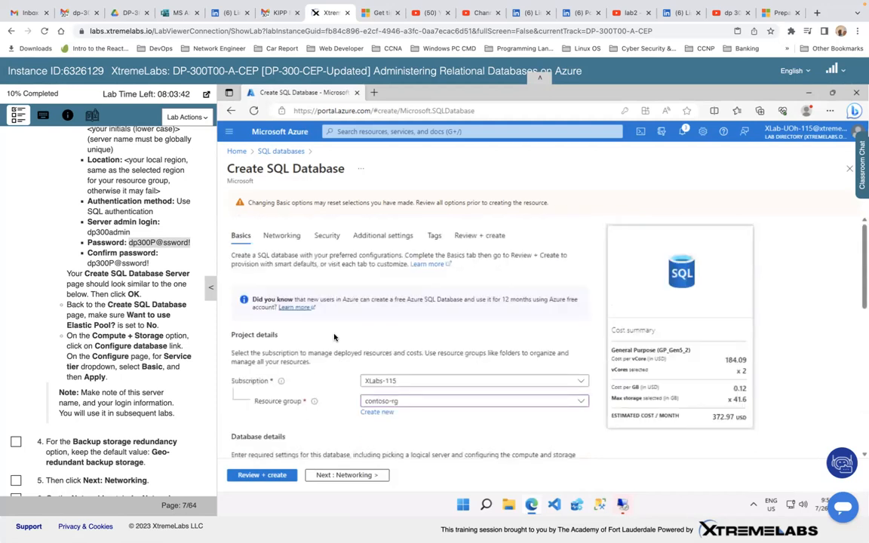
scroll(334, 337, down, 3)
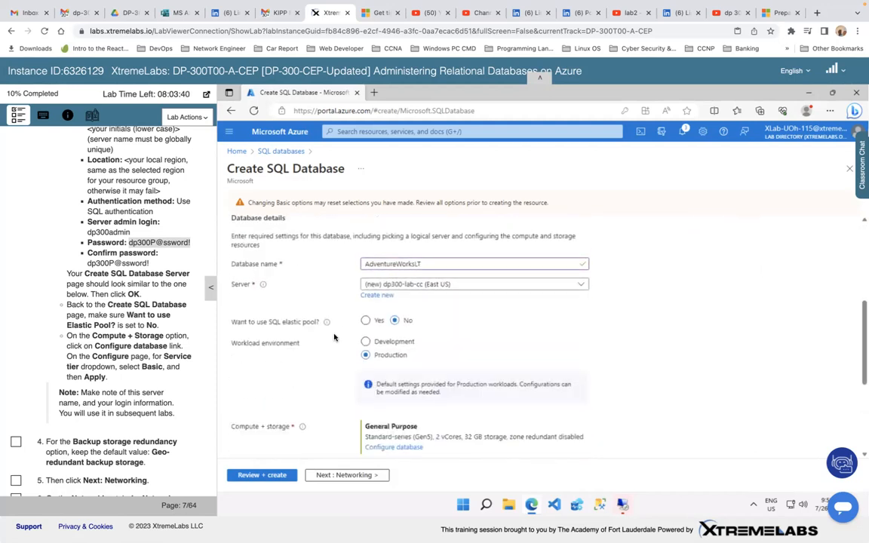
scroll(335, 337, down, 1)
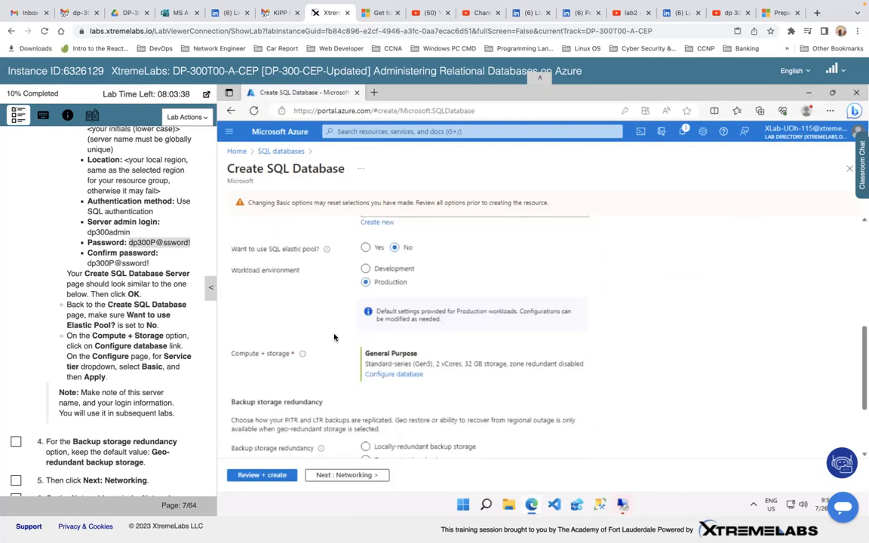
Configure the database's compute and storage with the Basic service tier for less demanding workloads and apply it
scroll(334, 337, down, 1)
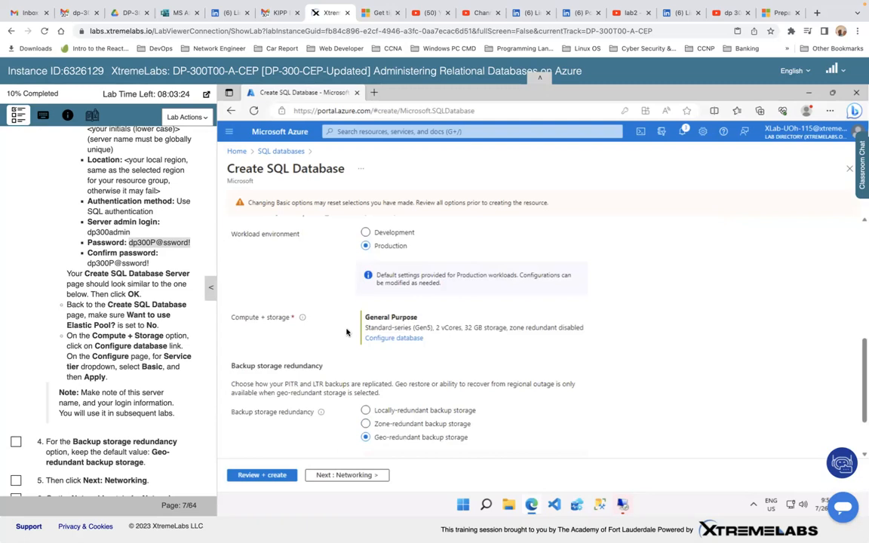
click(391, 338)
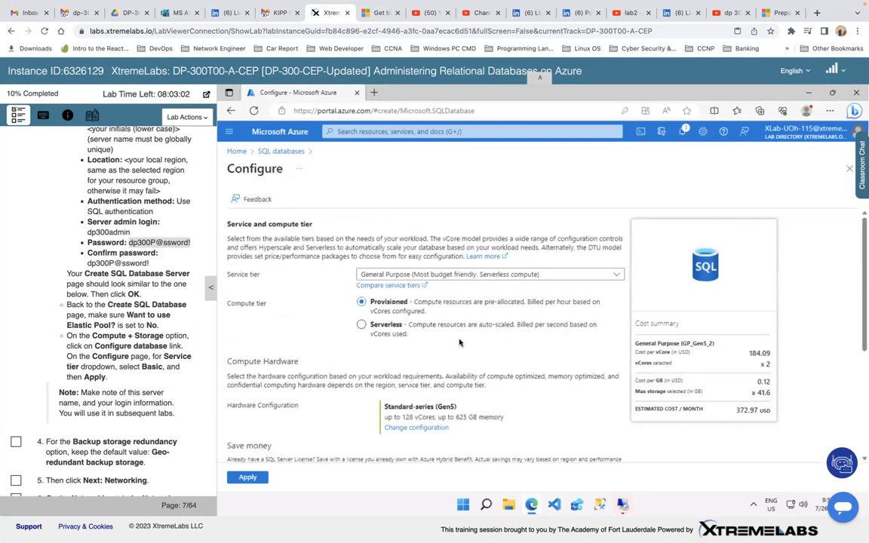
scroll(459, 342, down, 1)
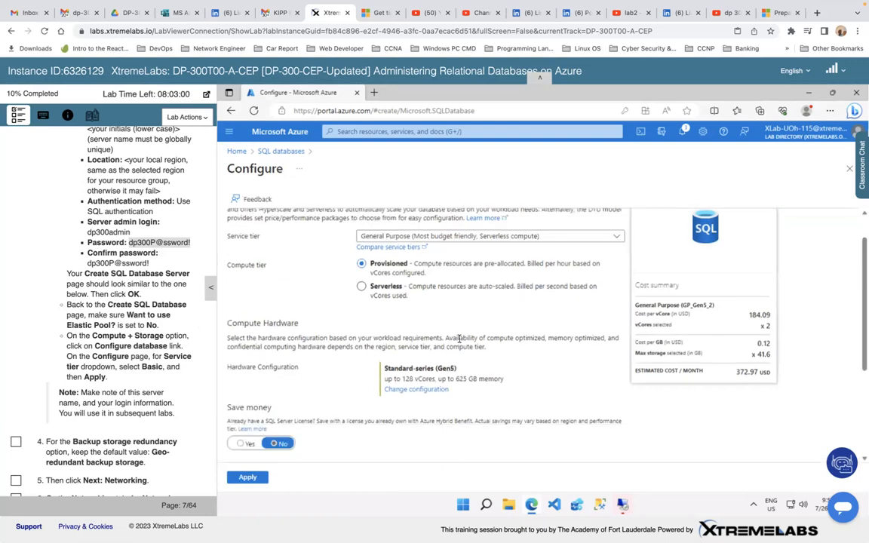
scroll(459, 341, up, 1)
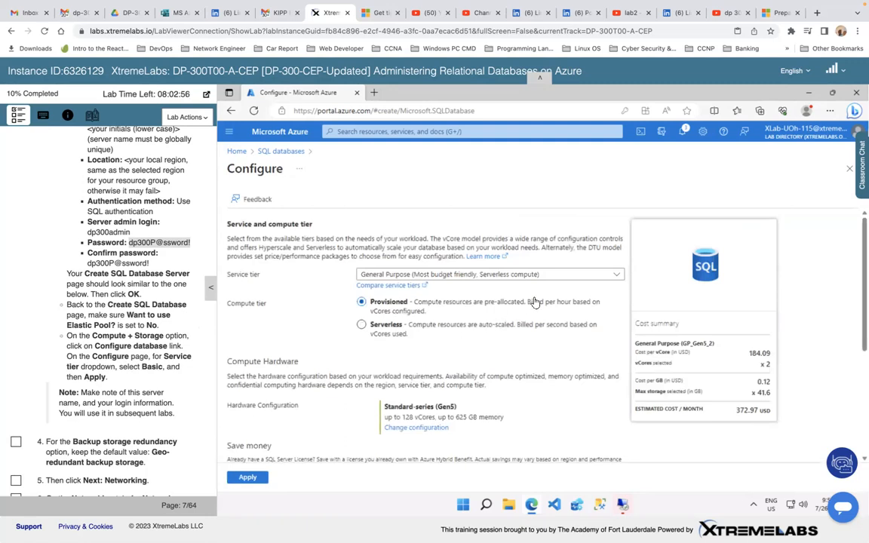
click(562, 274)
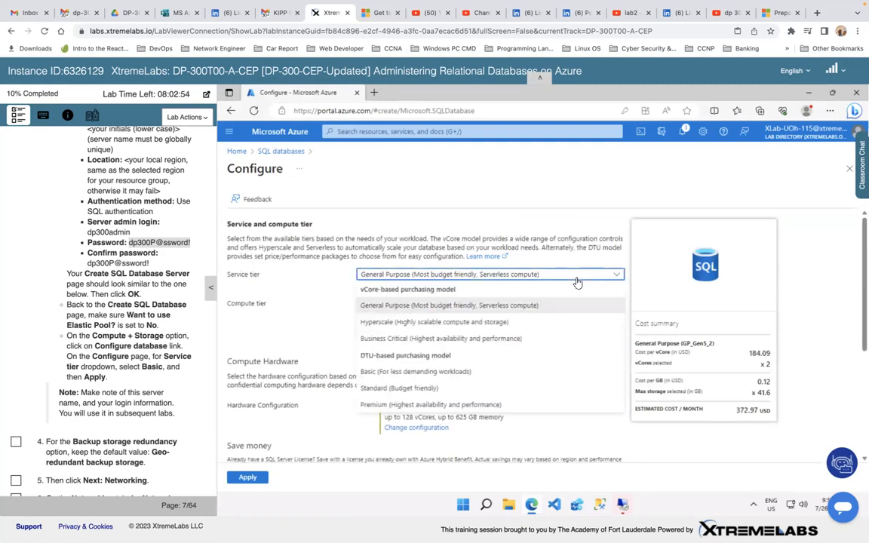
click(477, 373)
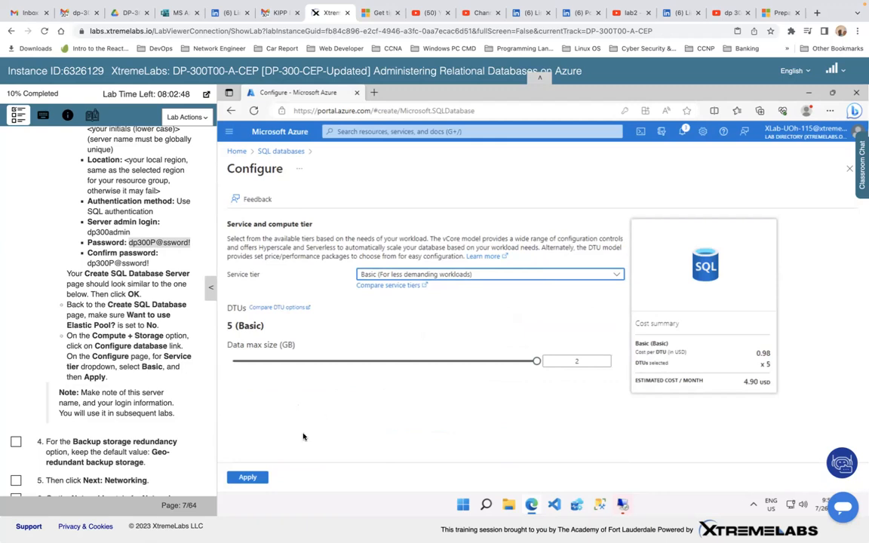
click(248, 478)
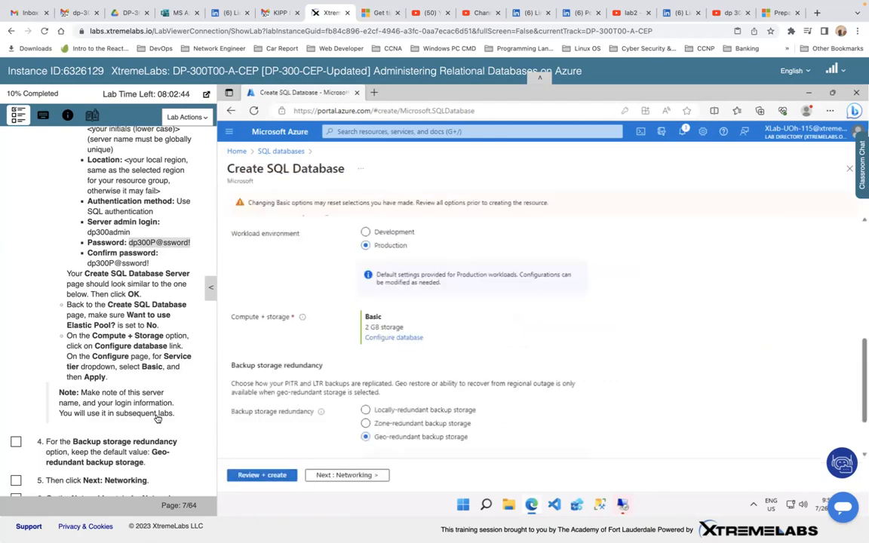
Keep geo-redundant backup storage, continue to the networking settings and set the connectivity method to Private endpoint
scroll(172, 394, down, 2)
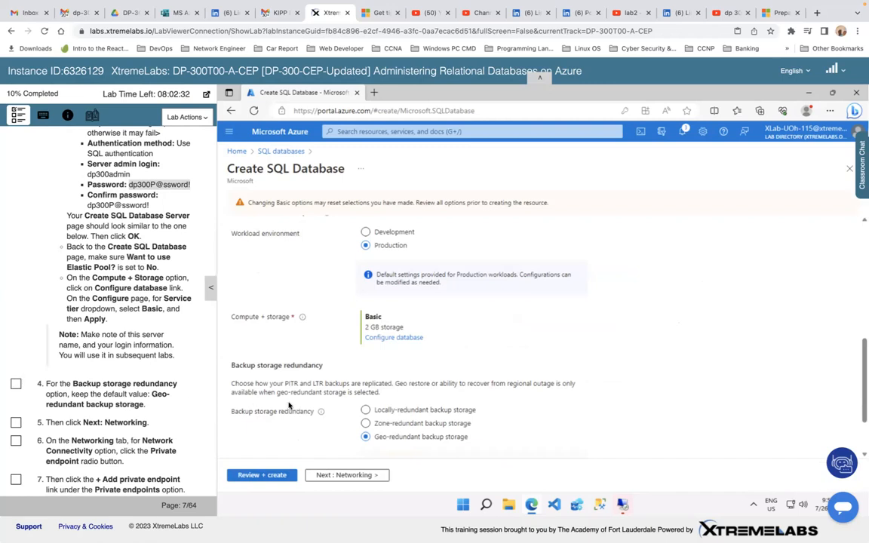
scroll(293, 408, down, 1)
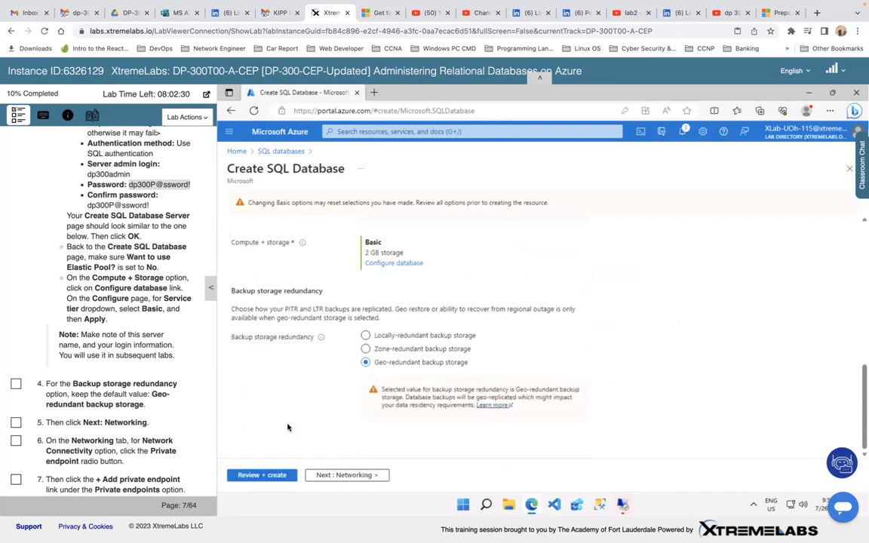
click(334, 477)
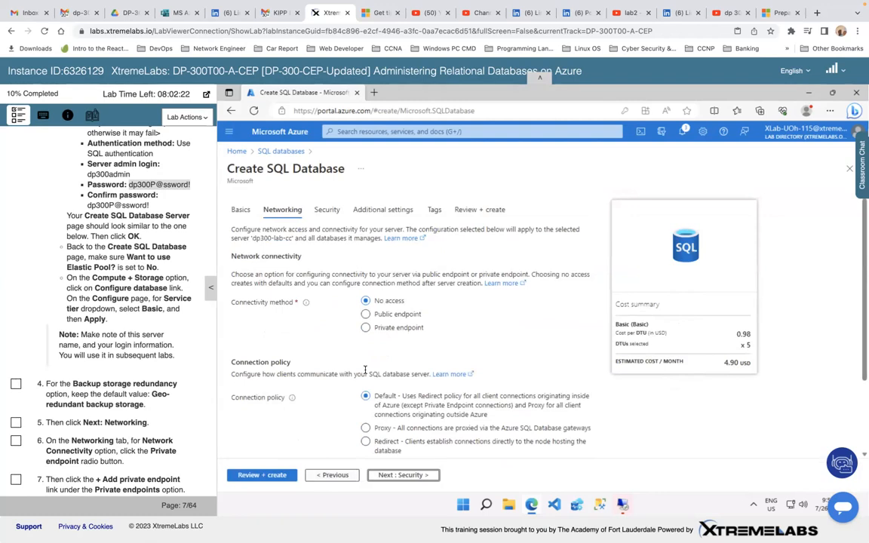
scroll(155, 387, down, 2)
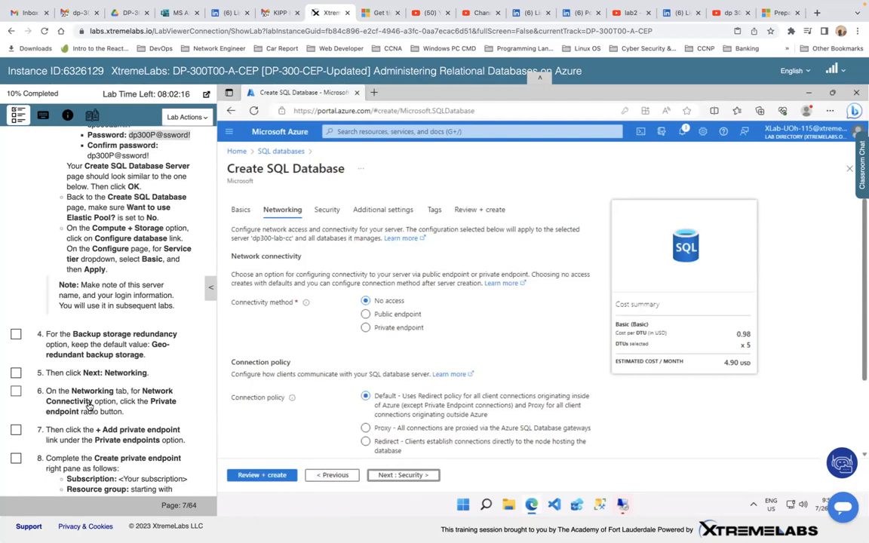
click(366, 328)
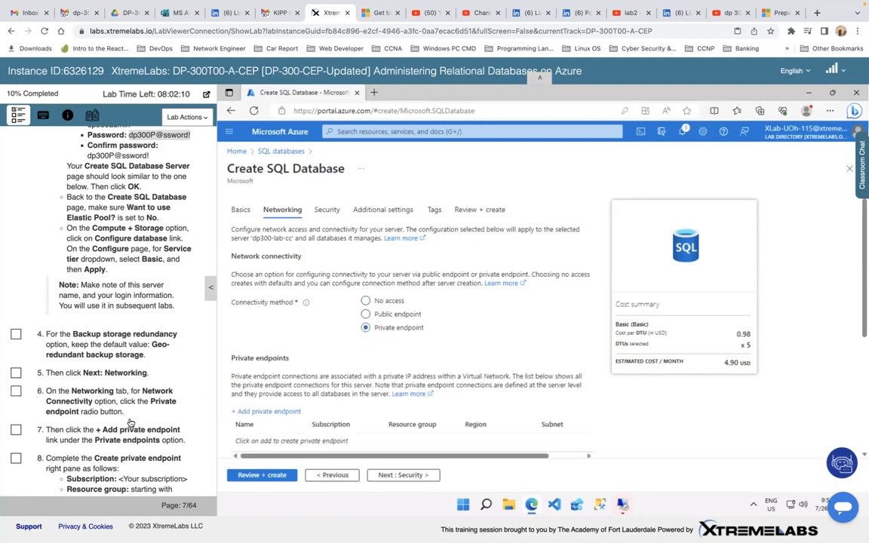
Start adding a private endpoint and name it DP-300-SQL-Endpoint, copying the name from the lab instructions
scroll(279, 387, down, 2)
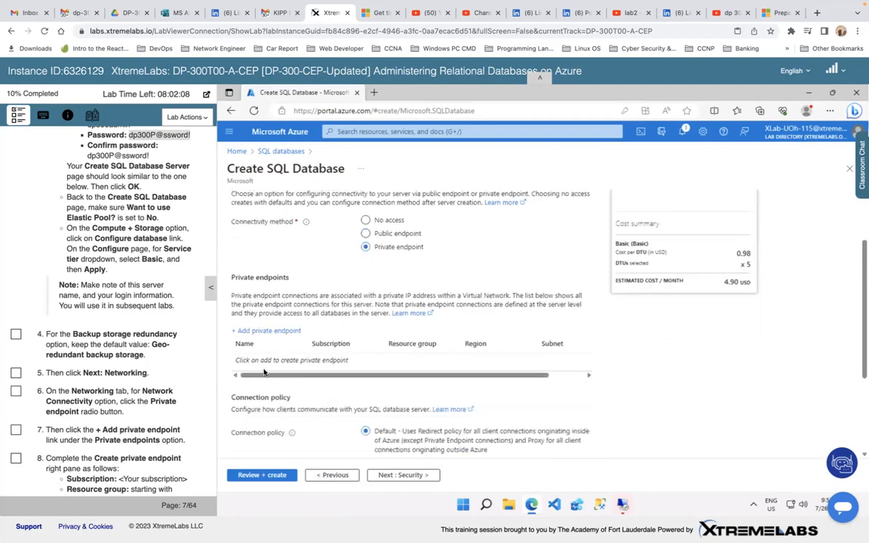
click(268, 331)
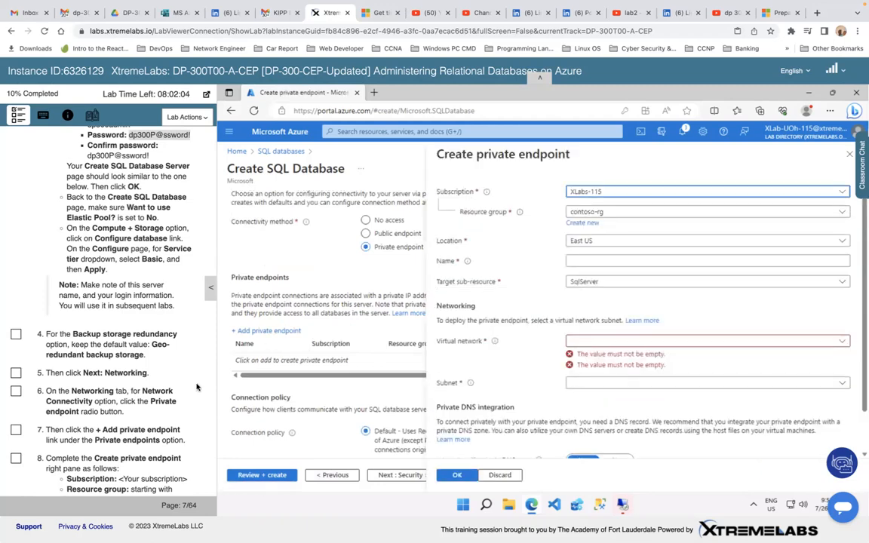
scroll(170, 413, down, 2)
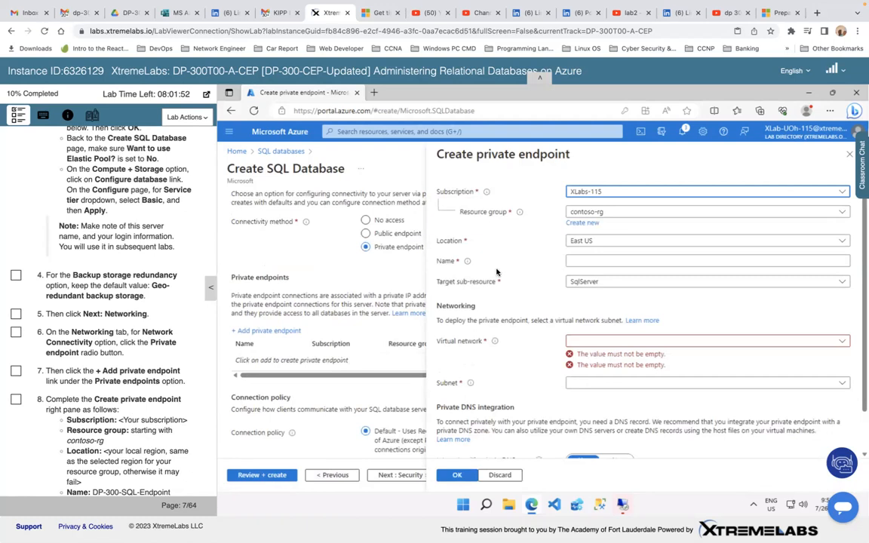
scroll(195, 368, down, 3)
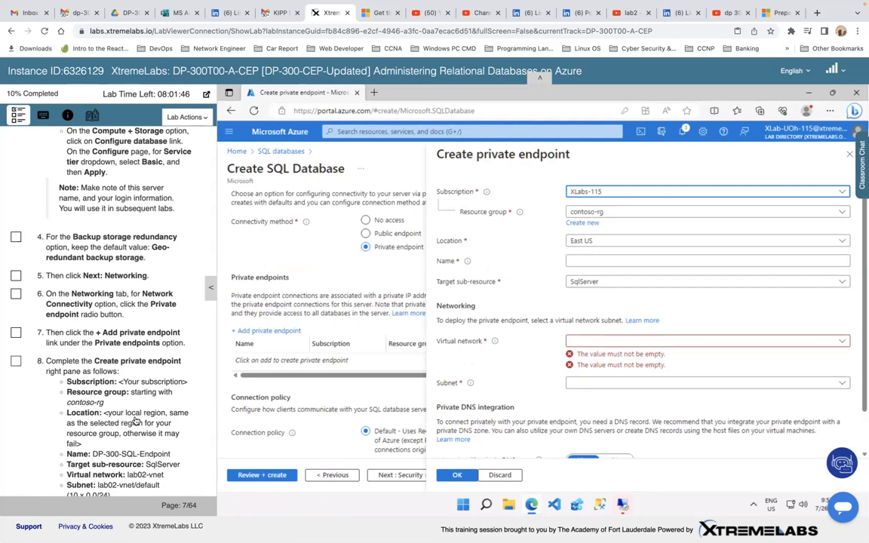
scroll(132, 408, down, 2)
scroll(135, 420, down, 2)
drag(171, 404, 97, 408)
key(ctrl+c)
click(593, 260)
key(ctrl+v)
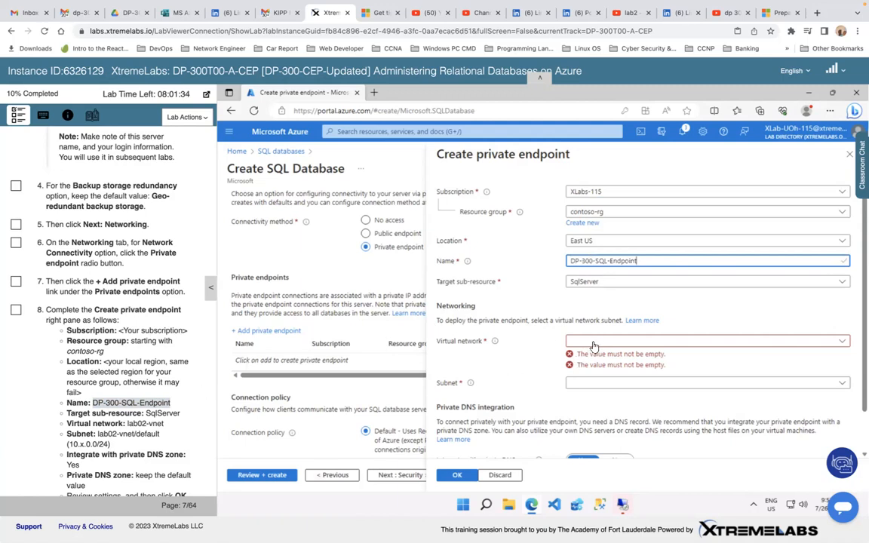
Copy lab02-vnet from the lab instructions and search for it among the private endpoint's virtual networks
click(593, 343)
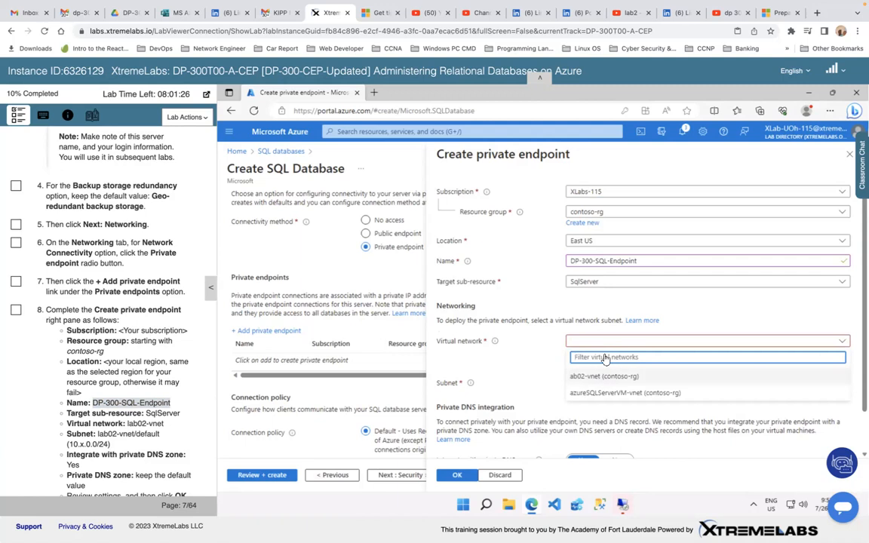
click(538, 355)
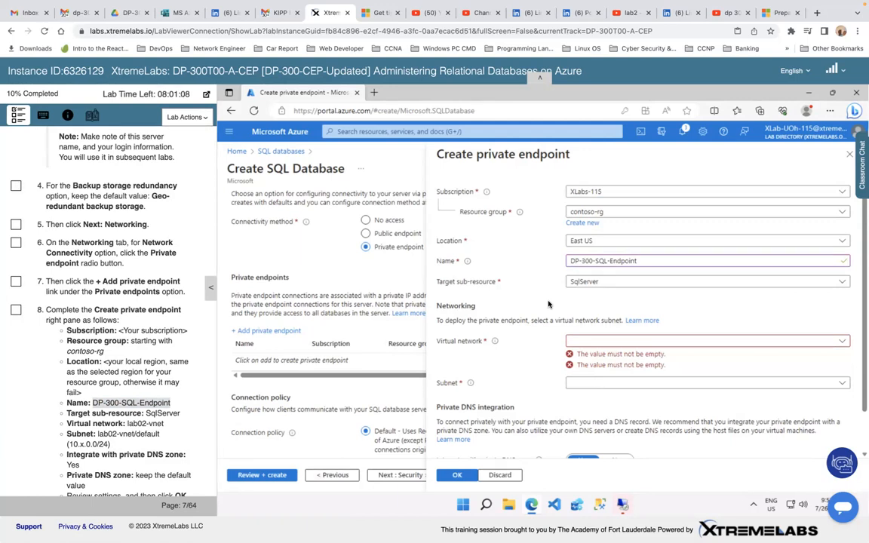
click(170, 425)
drag(169, 424, 127, 427)
key(ctrl+c)
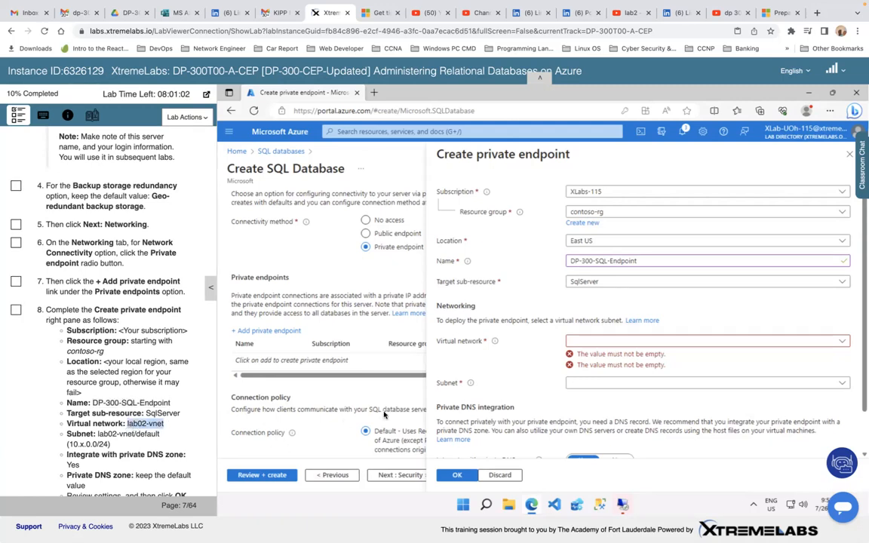
click(592, 343)
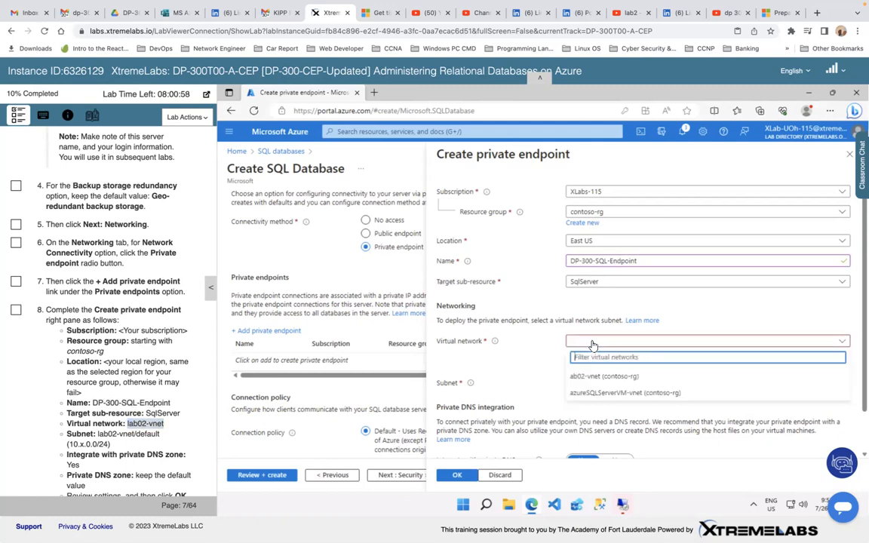
key(ctrl+v)
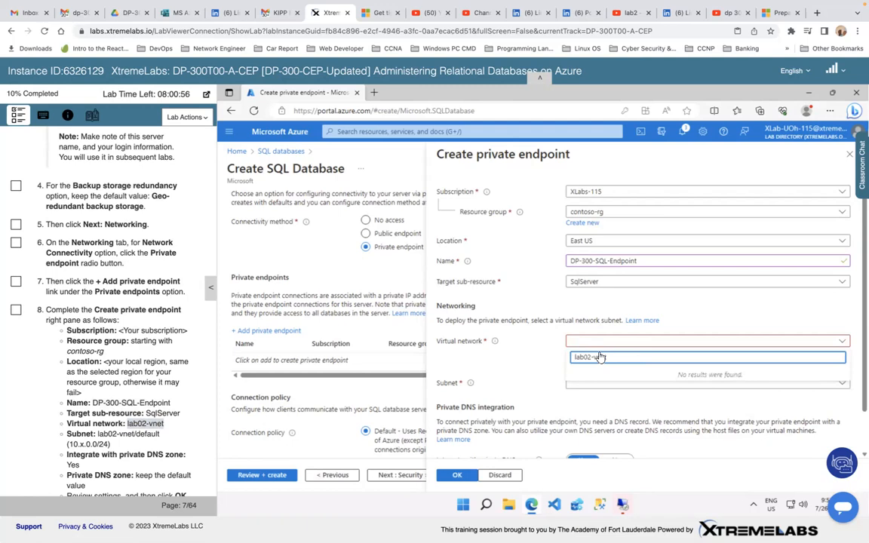
double_click(594, 357)
click(530, 362)
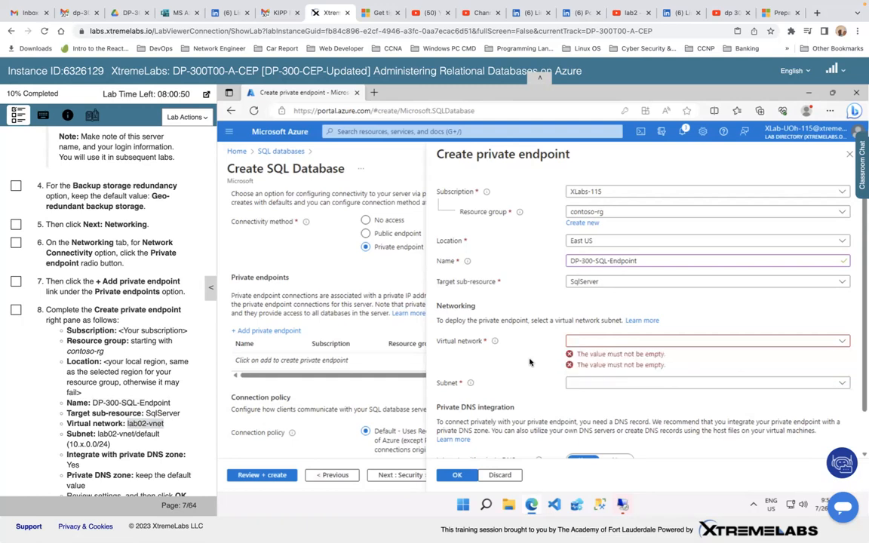
click(841, 346)
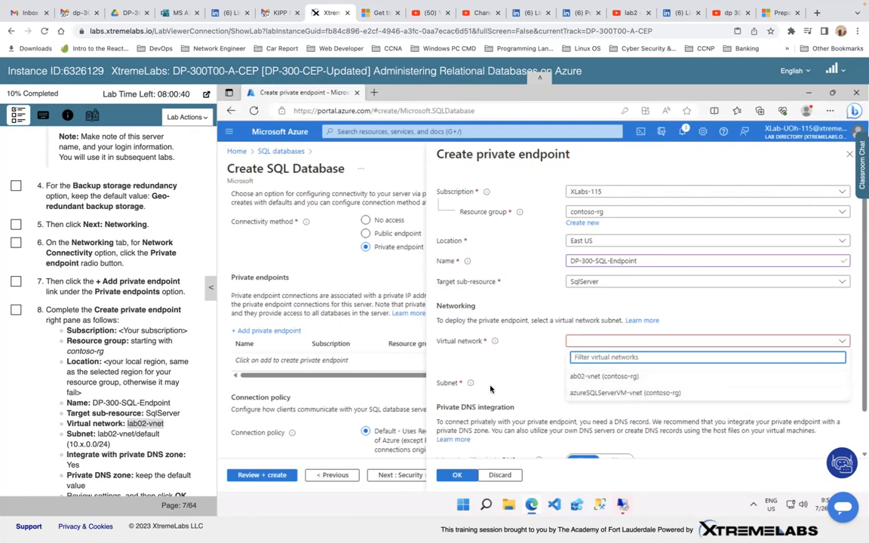
click(456, 344)
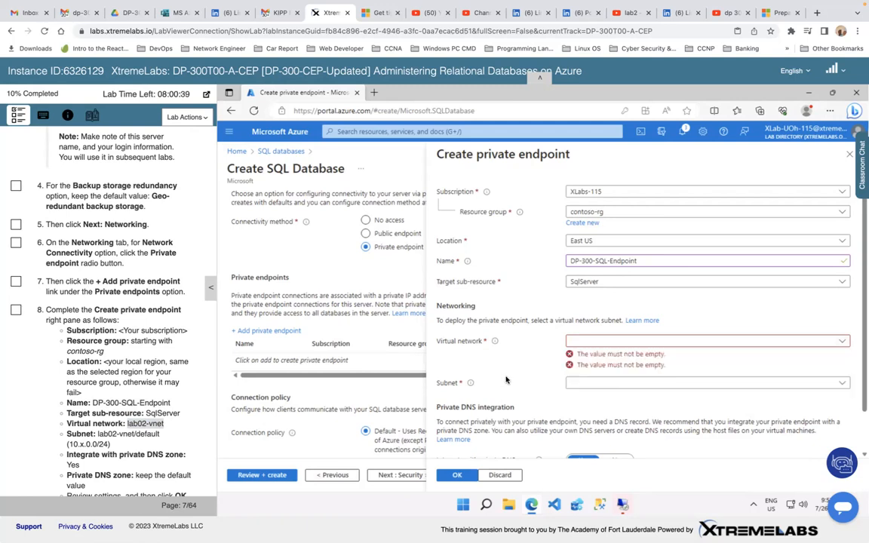
click(593, 344)
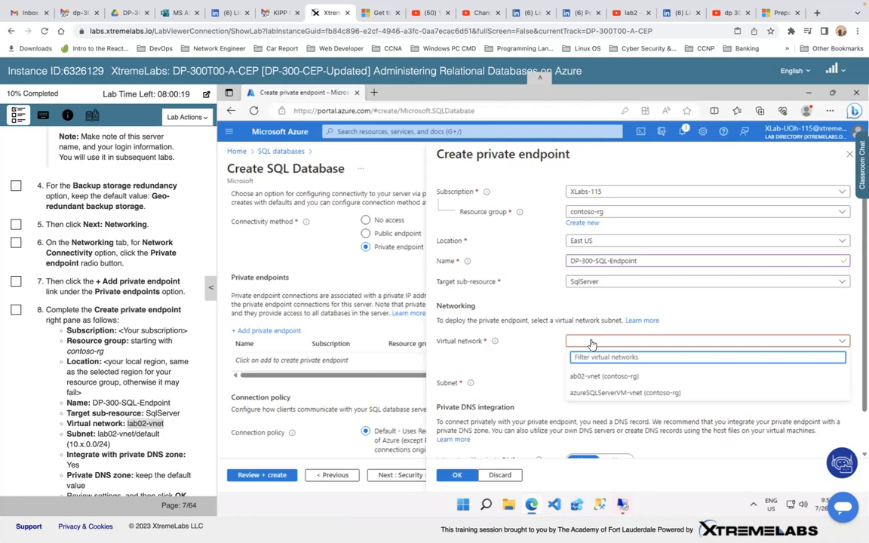
click(592, 344)
click(593, 345)
click(539, 368)
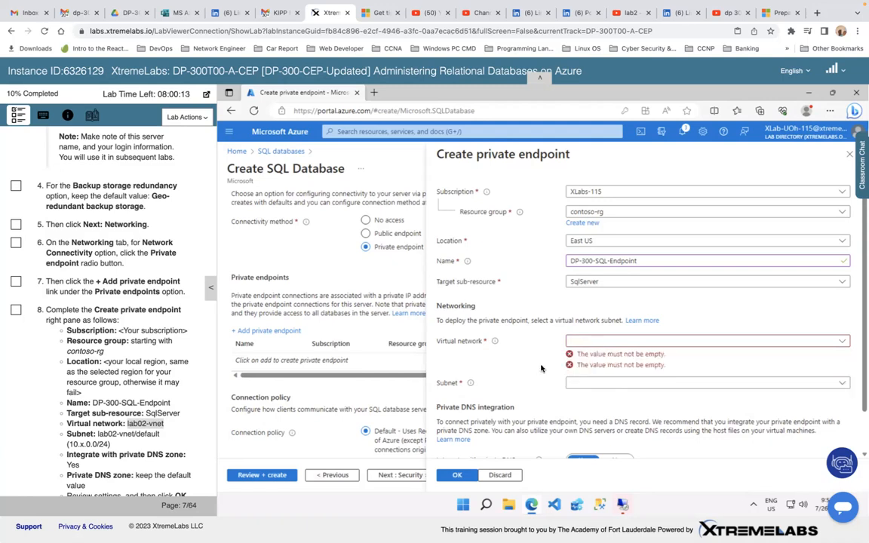
click(597, 386)
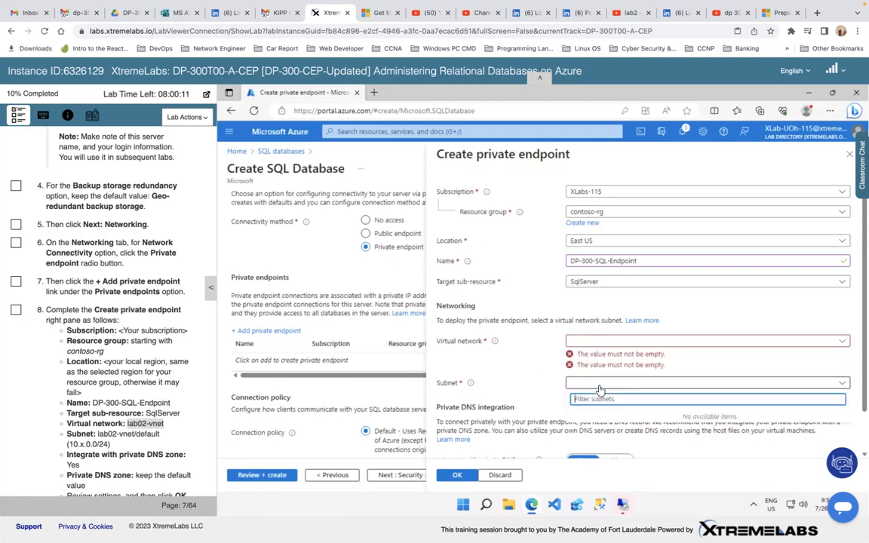
click(520, 368)
scroll(521, 367, down, 2)
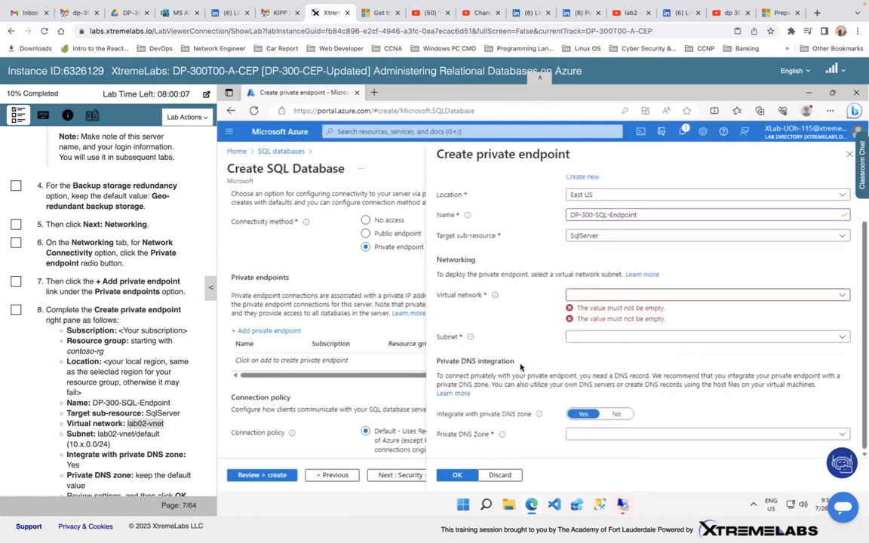
scroll(521, 368, up, 2)
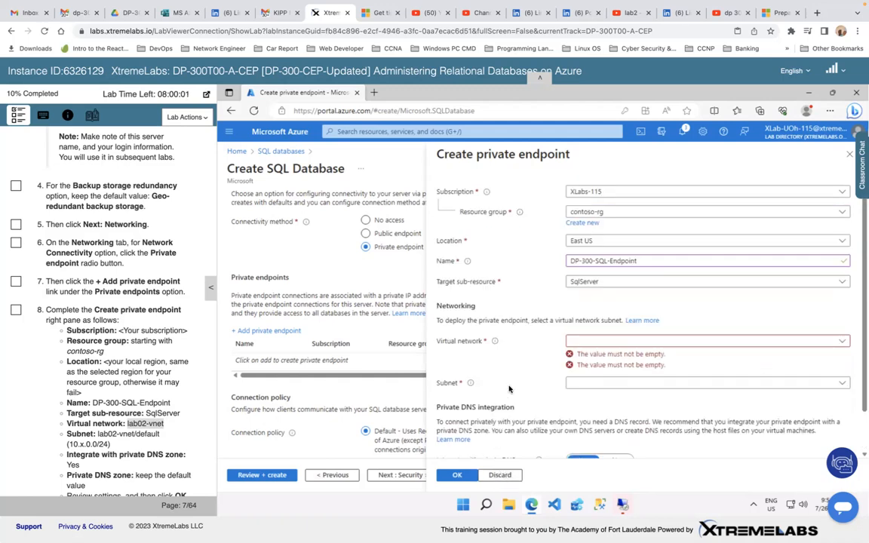
scroll(509, 389, down, 2)
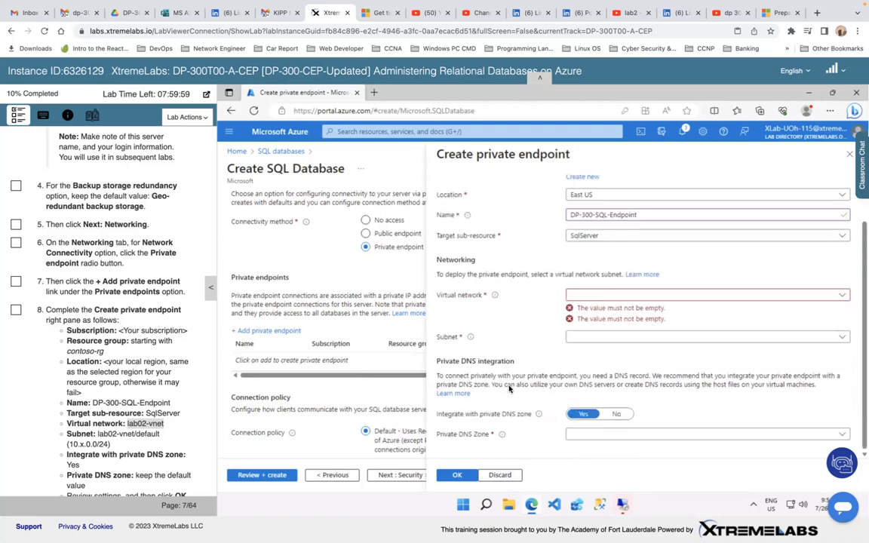
scroll(509, 390, up, 2)
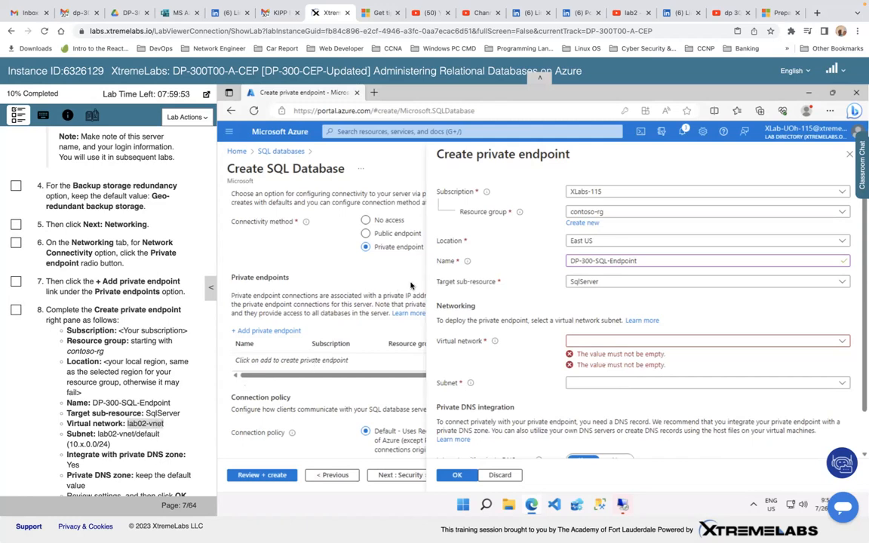
Set the endpoint's virtual network to ab02-vnet (contoso-rg) and its subnet to default, keep the default private DNS settings, and confirm the endpoint
click(611, 344)
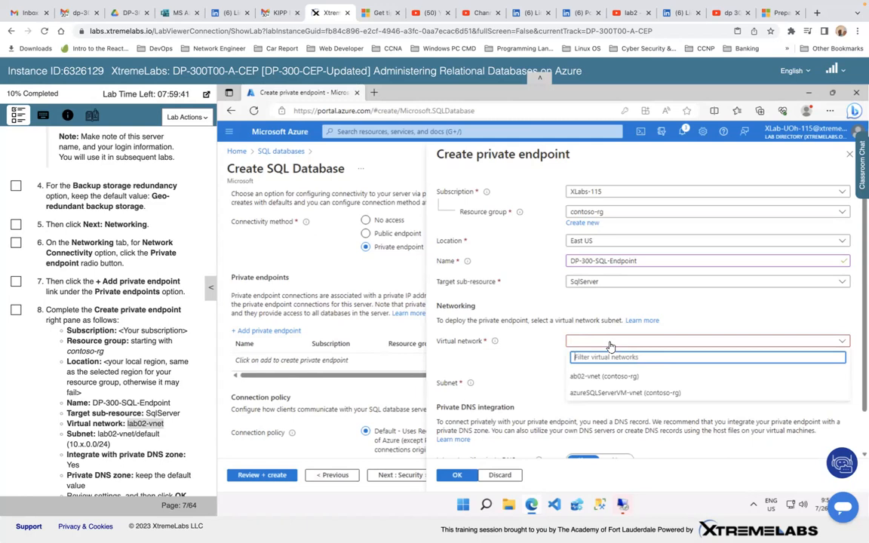
click(591, 377)
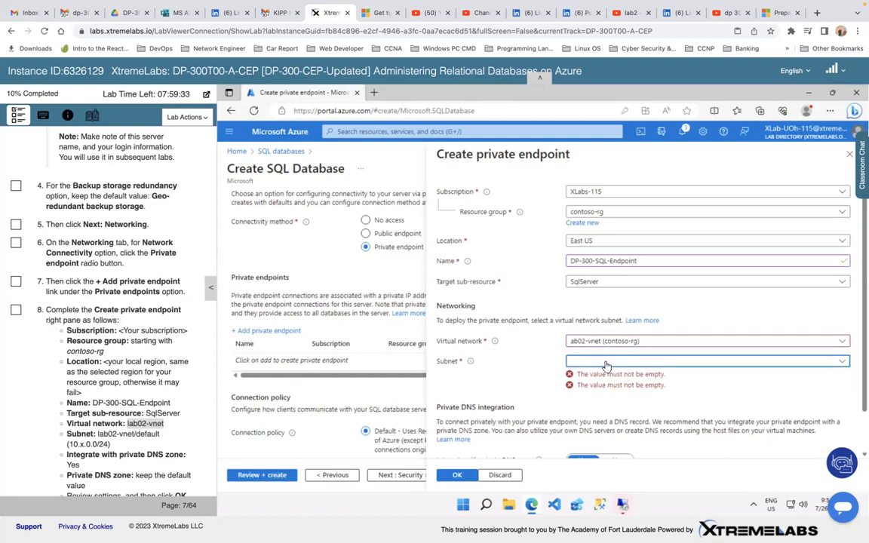
click(606, 361)
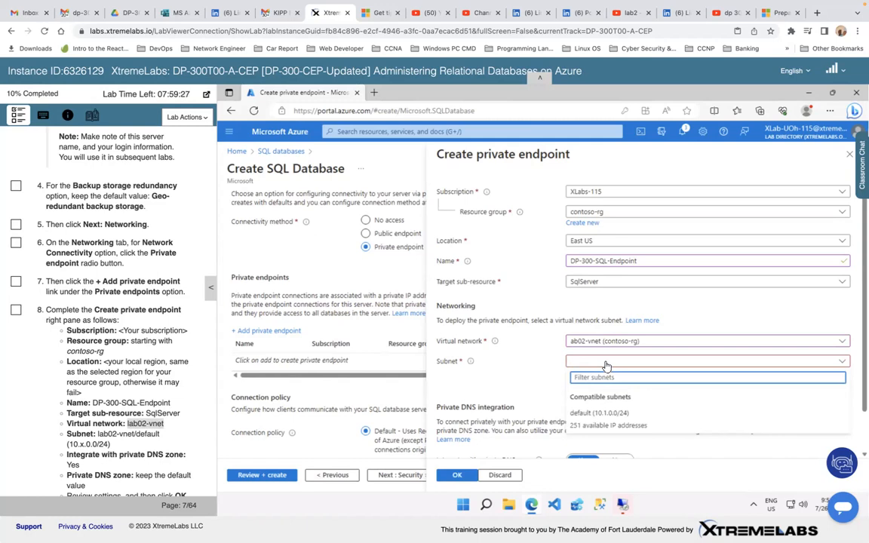
click(618, 414)
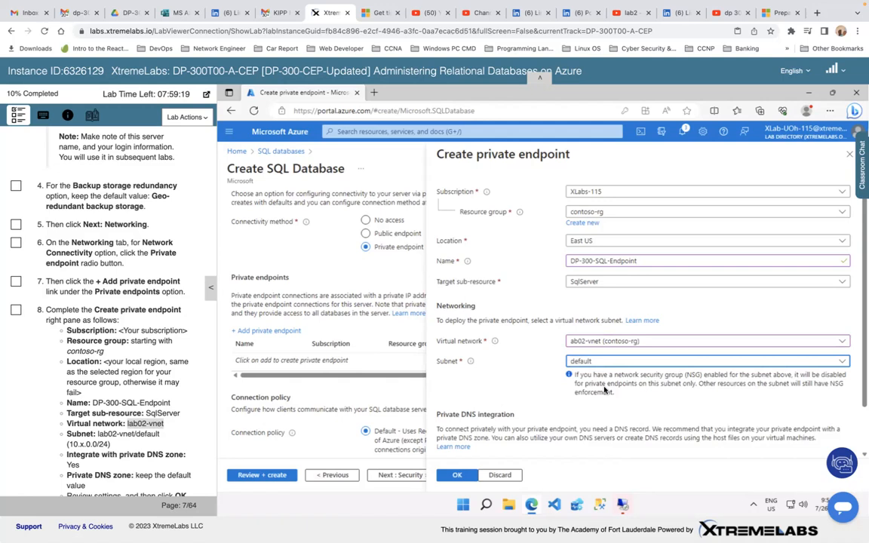
scroll(604, 390, down, 1)
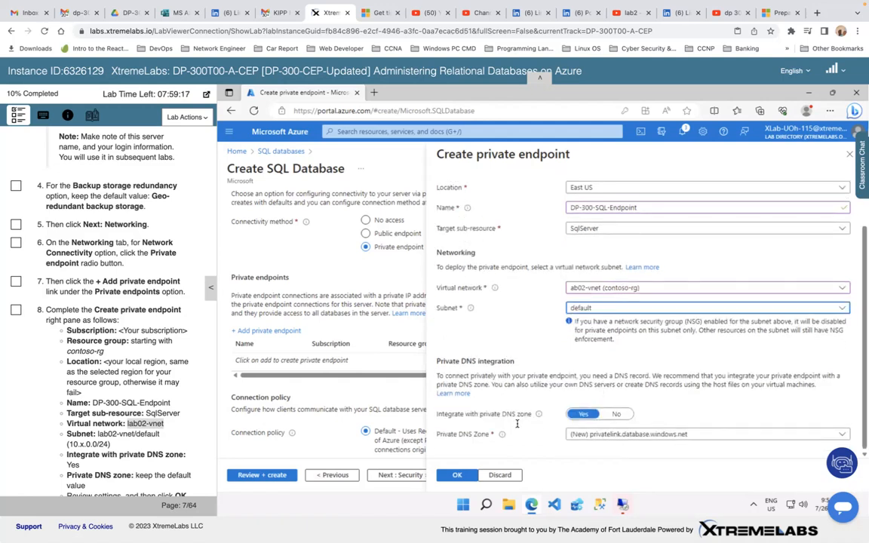
click(456, 477)
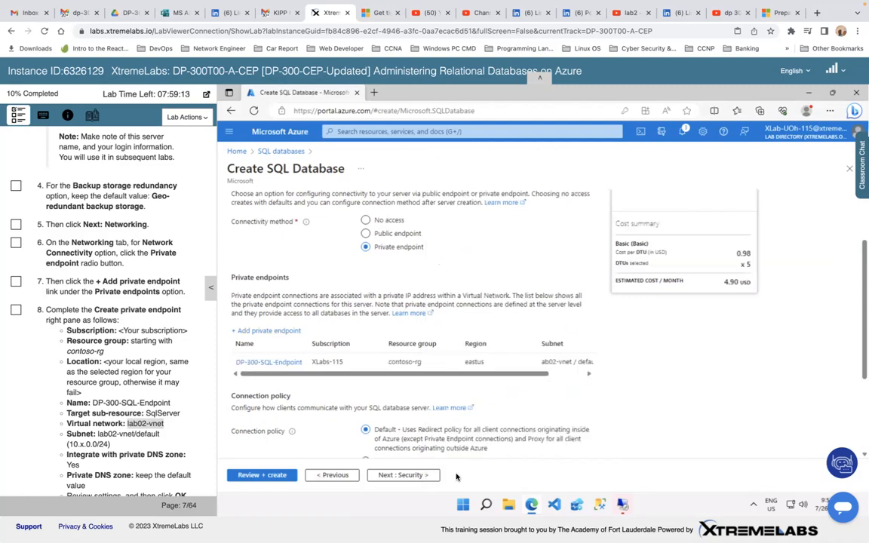
Keep the Default connection policy and minimum TLS version 1.2, and continue to the security settings
scroll(190, 434, down, 1)
scroll(190, 434, down, 3)
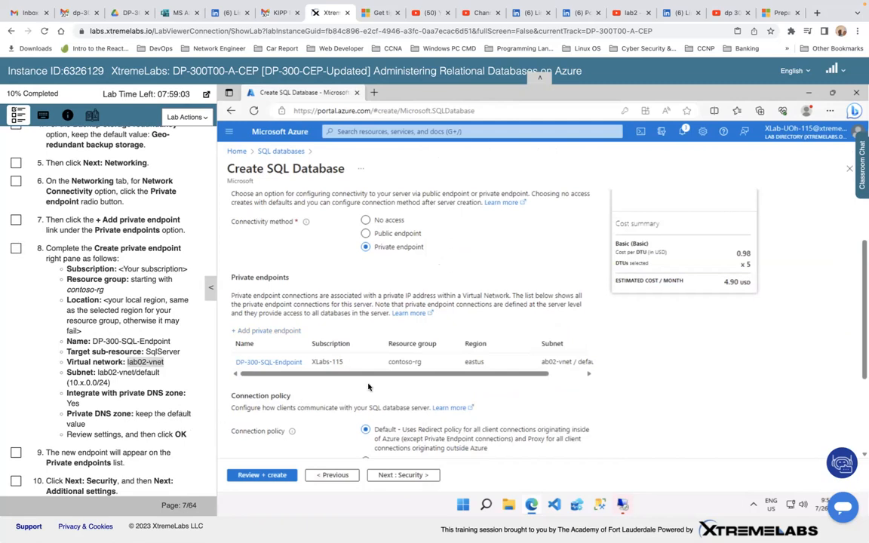
scroll(405, 384, down, 2)
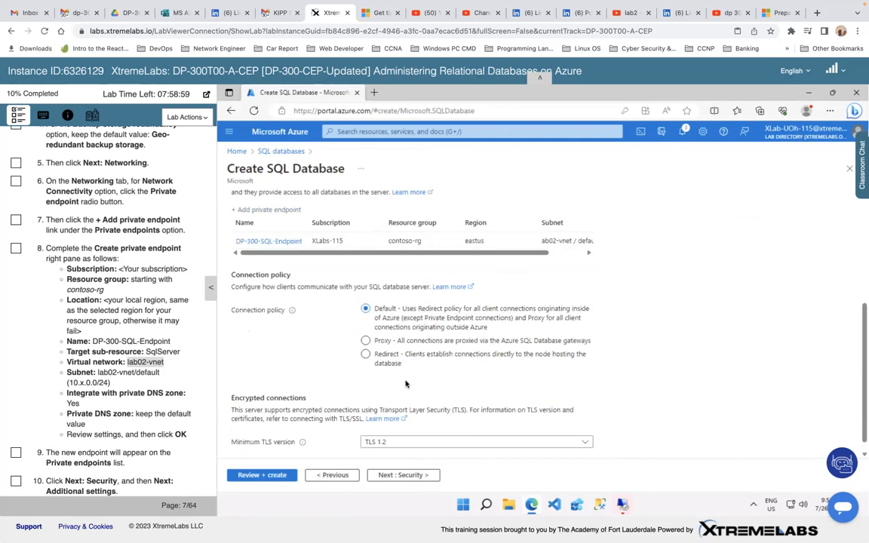
scroll(405, 384, down, 1)
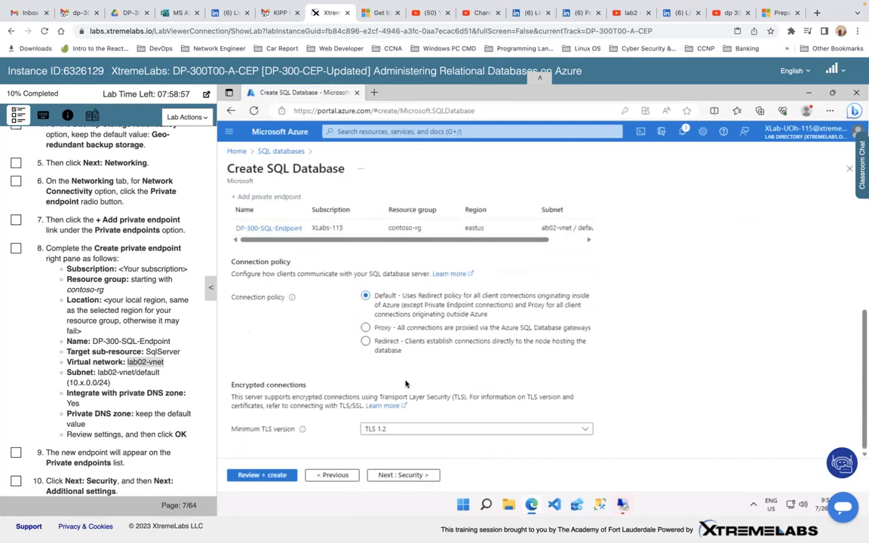
scroll(406, 384, up, 3)
click(405, 385)
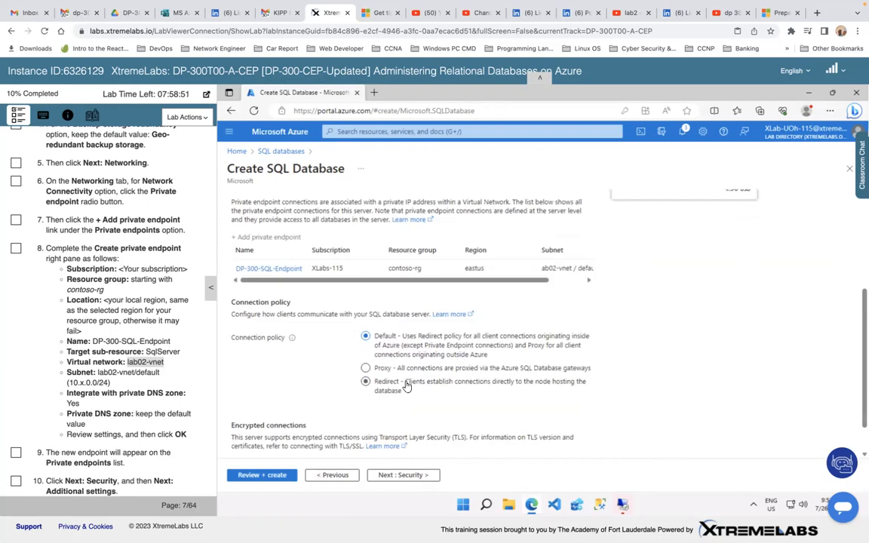
scroll(405, 384, down, 3)
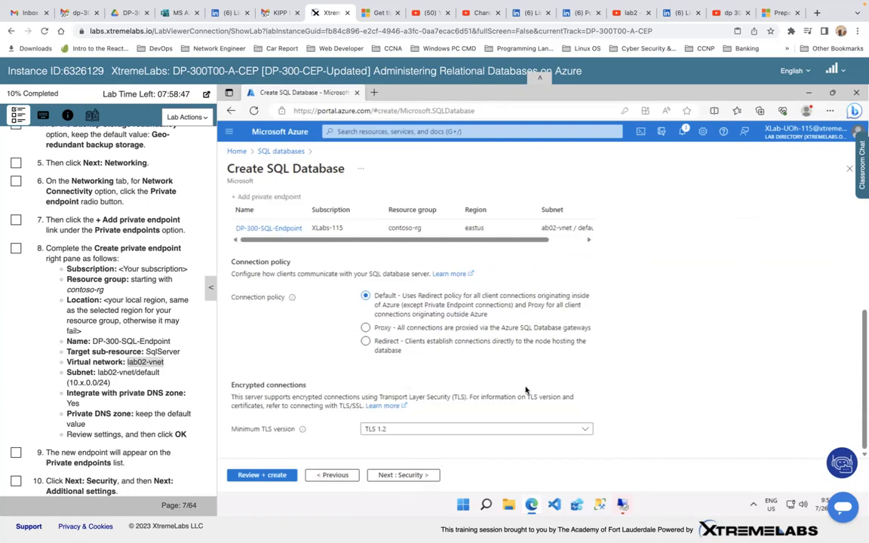
click(401, 475)
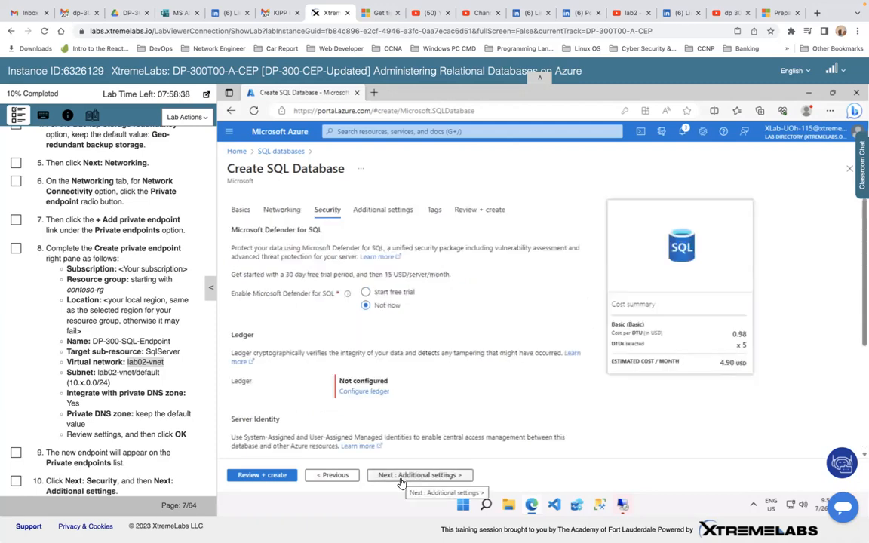
Return to the networking settings, reopen DP-300-SQL-Endpoint, and reselect ab02-vnet (contoso-rg) with the default subnet, confirming the endpoint again
scroll(414, 417, down, 3)
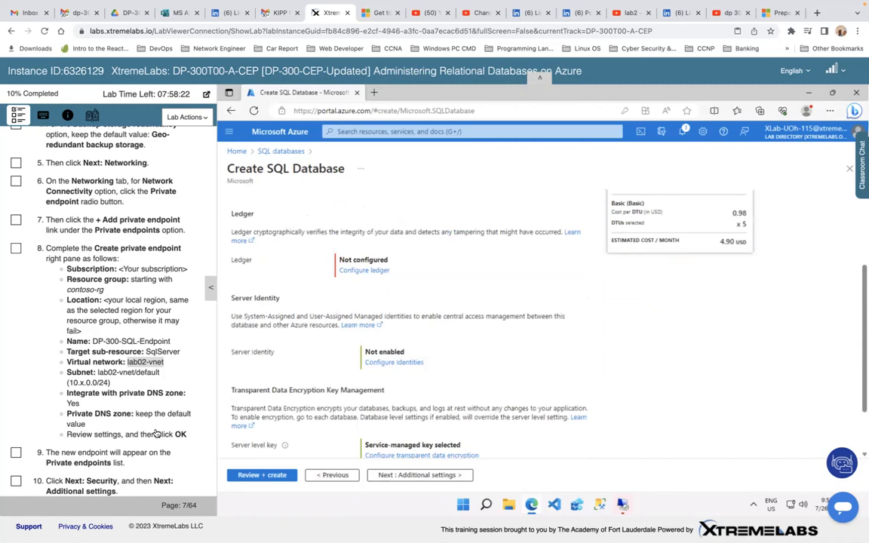
scroll(156, 432, down, 1)
scroll(156, 433, down, 1)
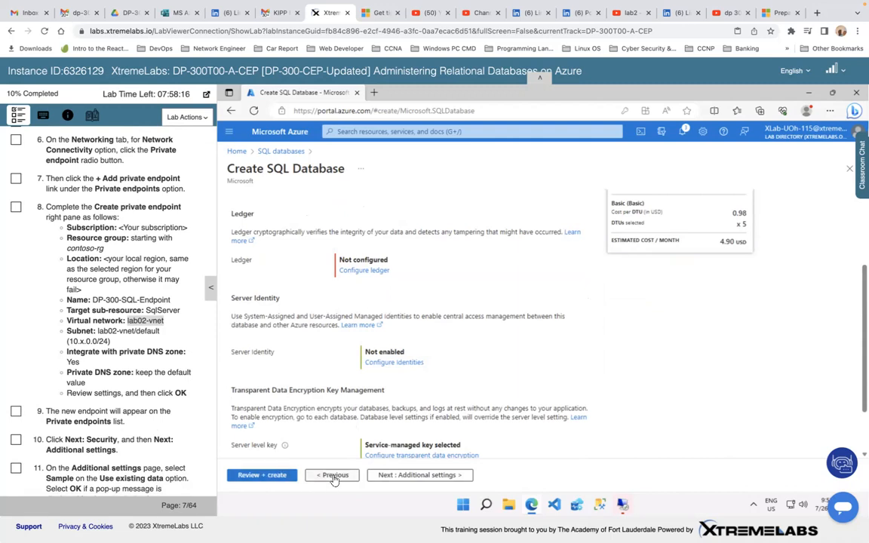
scroll(317, 478, up, 2)
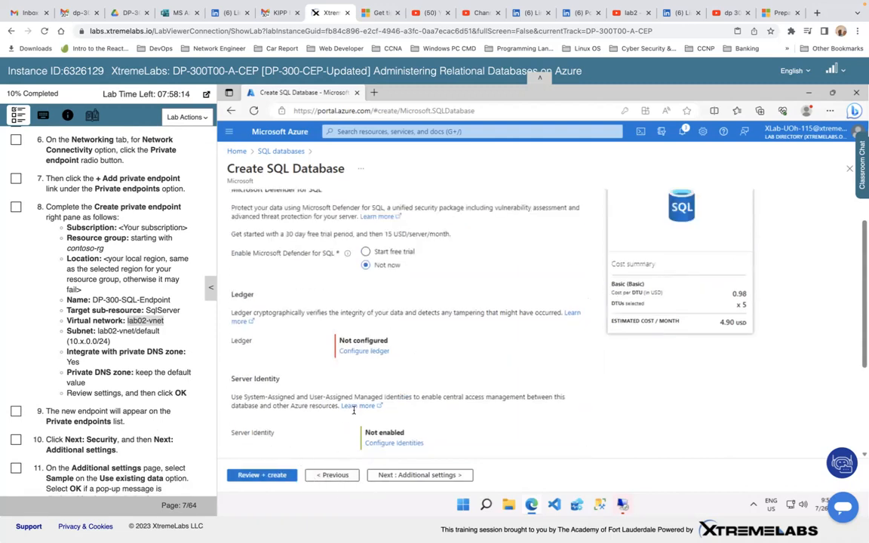
click(335, 475)
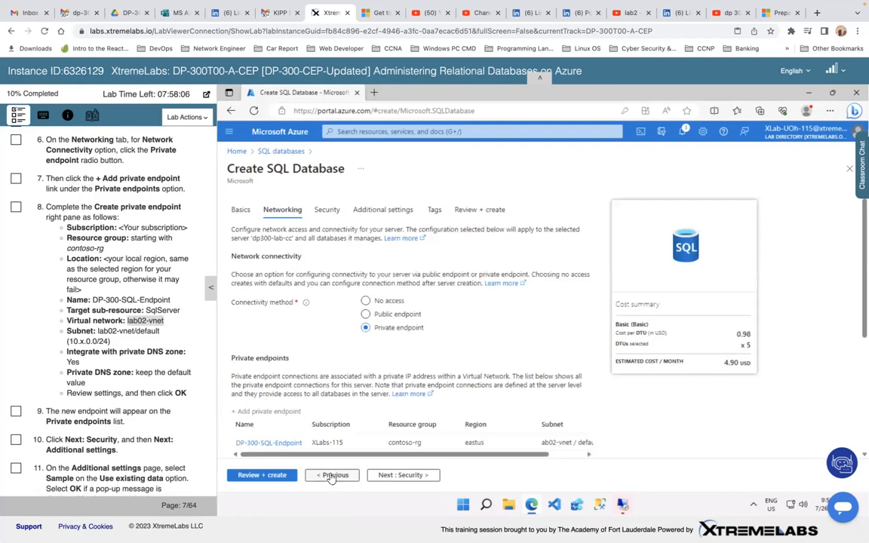
click(279, 446)
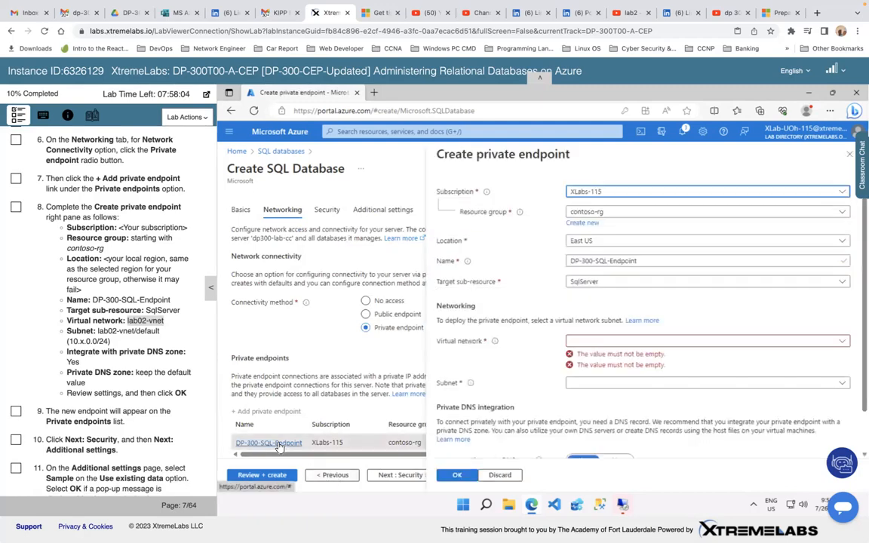
click(596, 343)
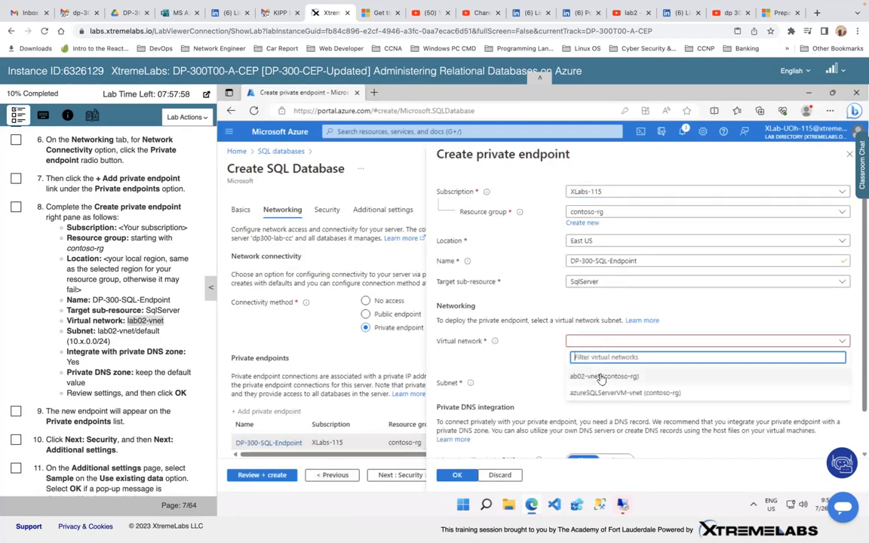
click(601, 376)
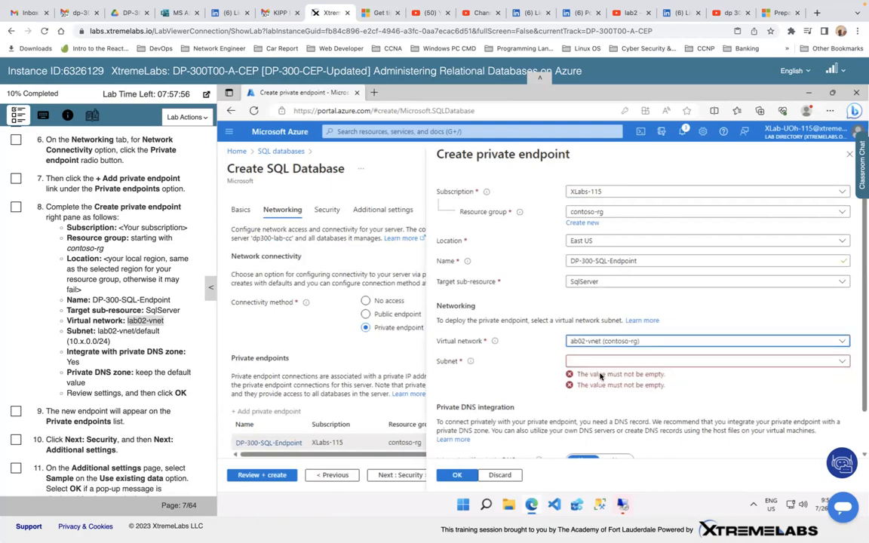
click(596, 362)
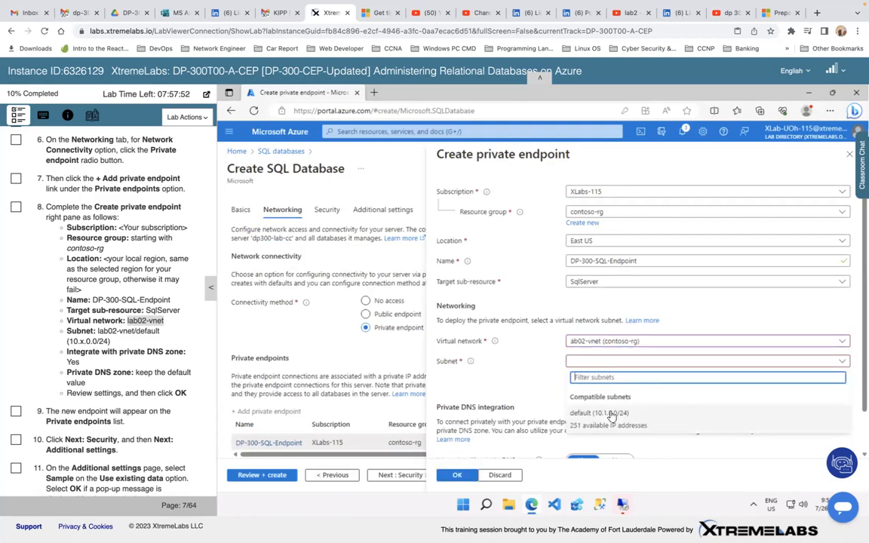
click(611, 414)
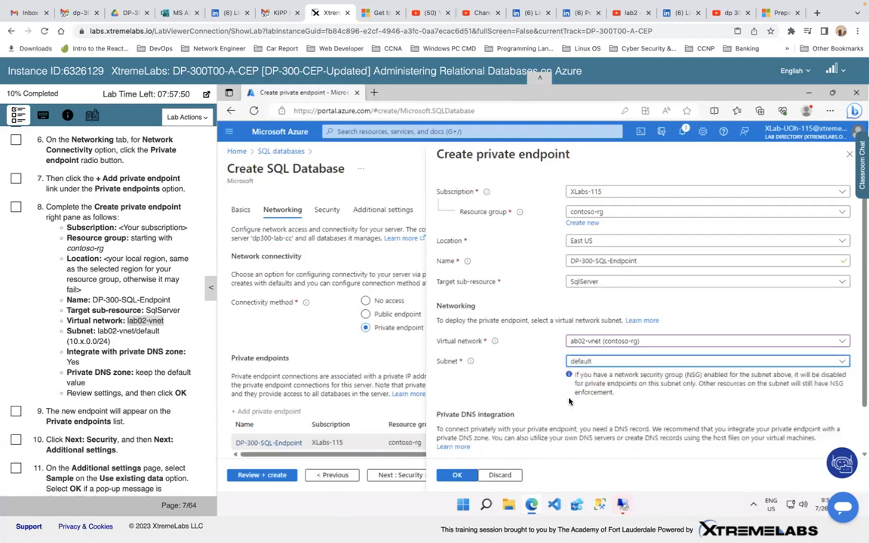
scroll(569, 401, down, 1)
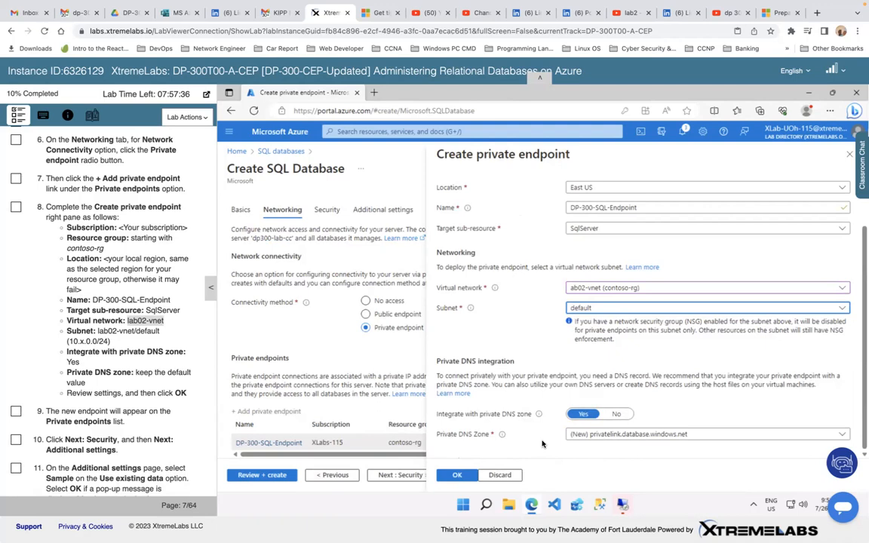
click(458, 473)
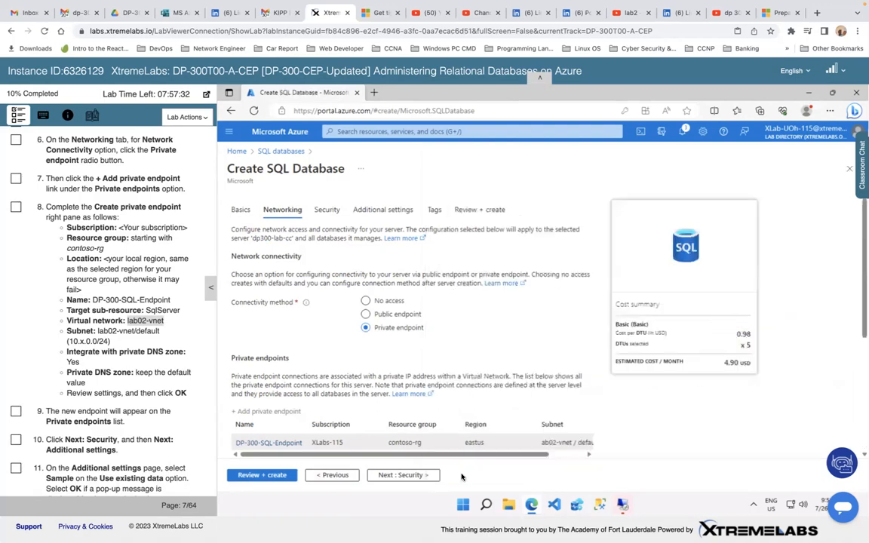
Proceed through the security settings, leaving Microsoft Defender for SQL at Not now and the other defaults, and continue to the additional settings
scroll(451, 412, down, 4)
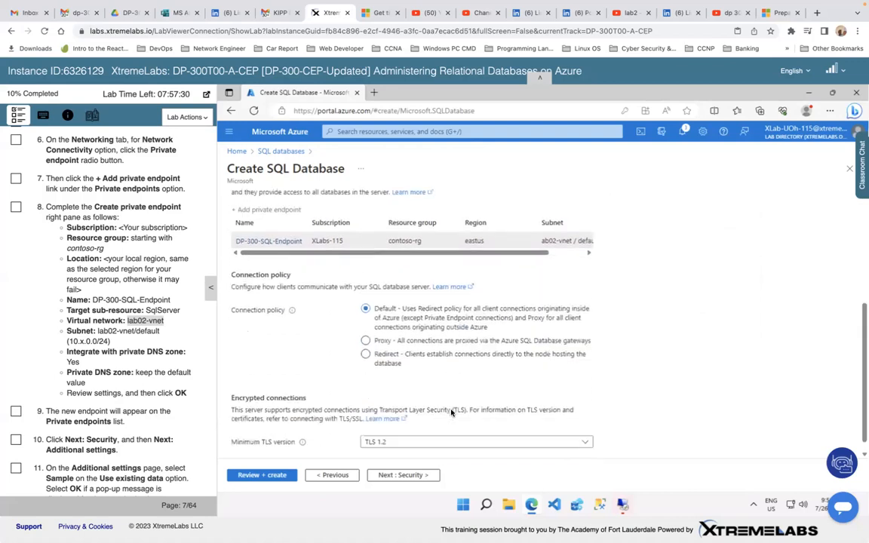
click(402, 475)
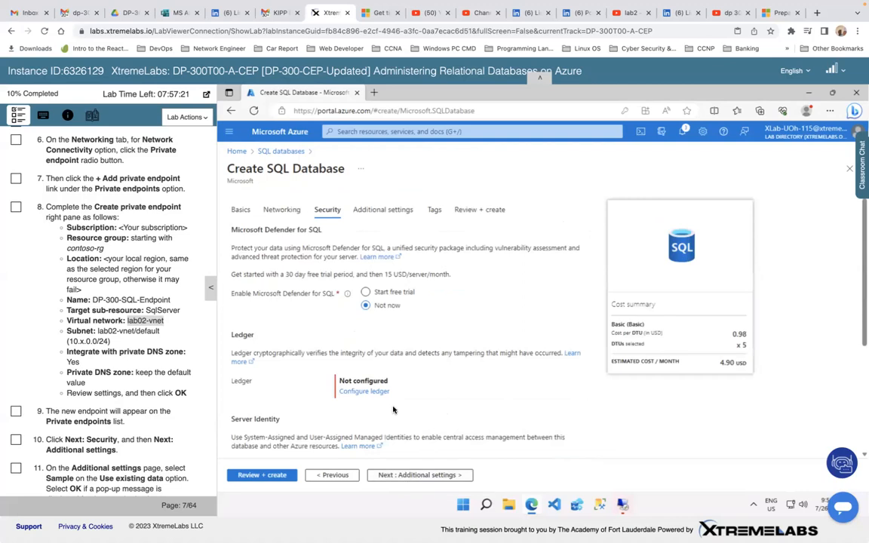
scroll(392, 409, down, 3)
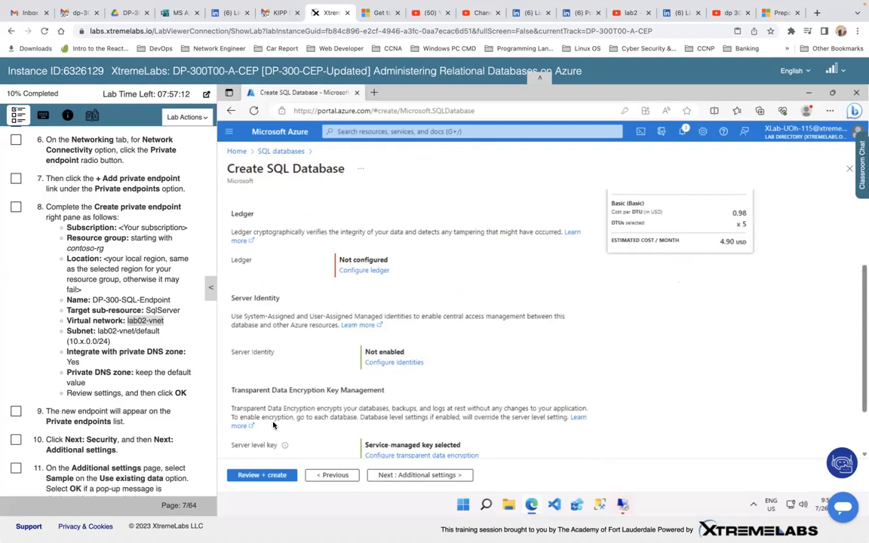
scroll(427, 346, up, 3)
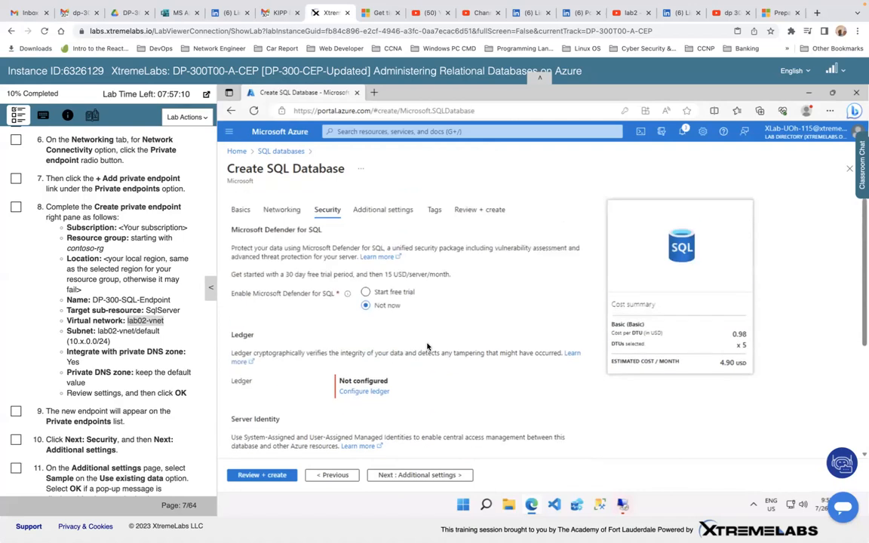
scroll(426, 346, down, 5)
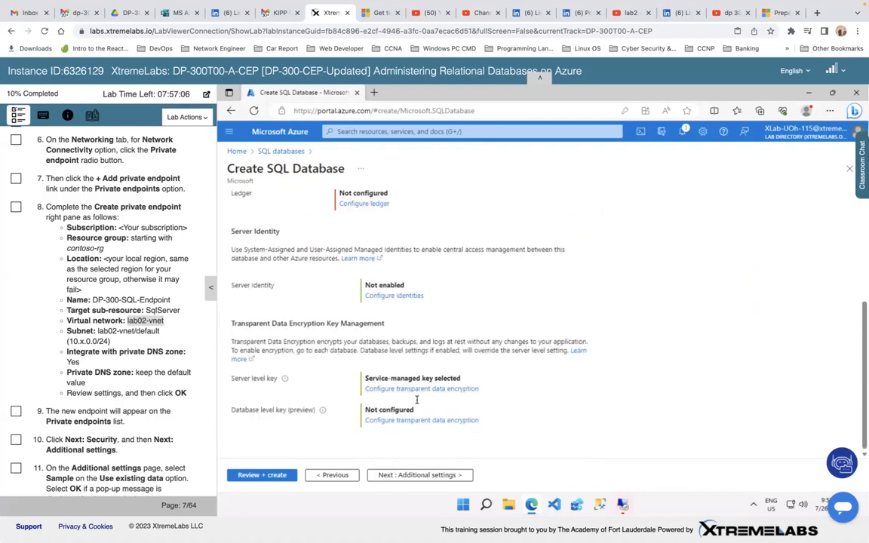
click(418, 476)
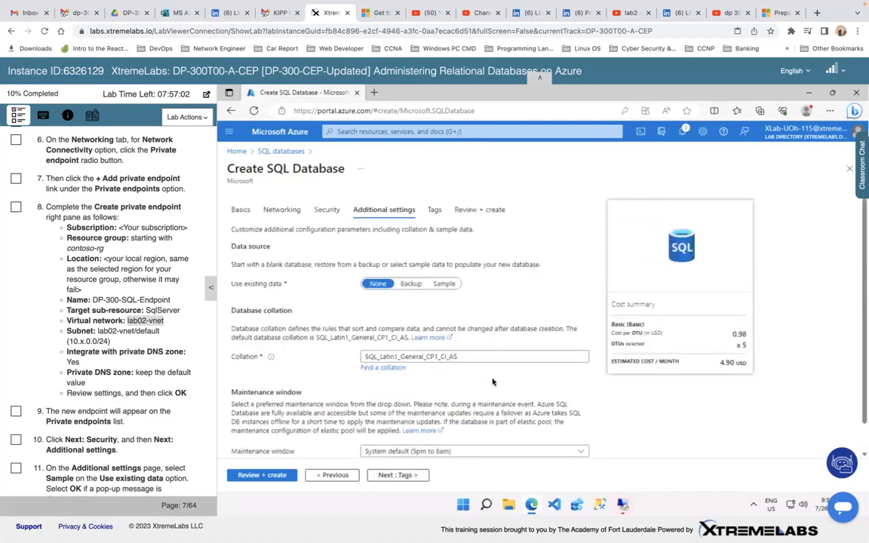
scroll(471, 316, down, 1)
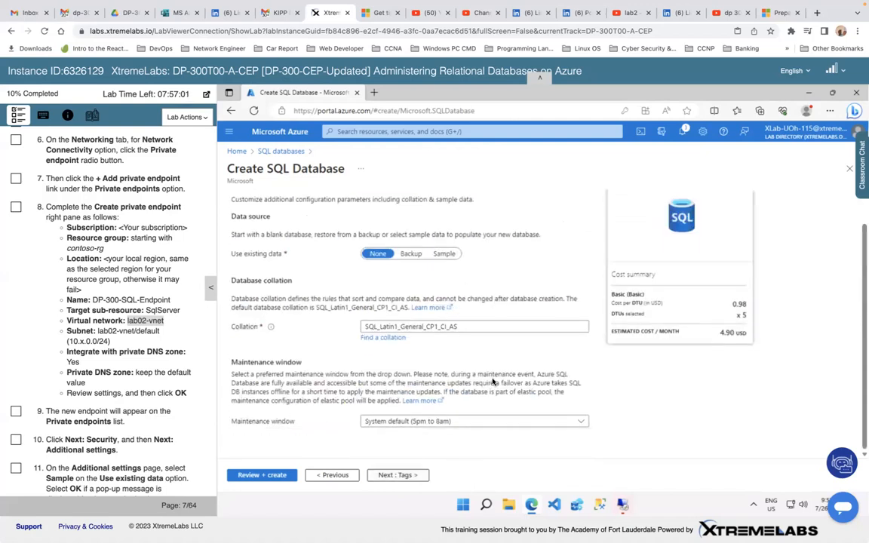
Set the database's existing data to Sample and accept the AdventureWorksLT compute and storage changes
click(445, 257)
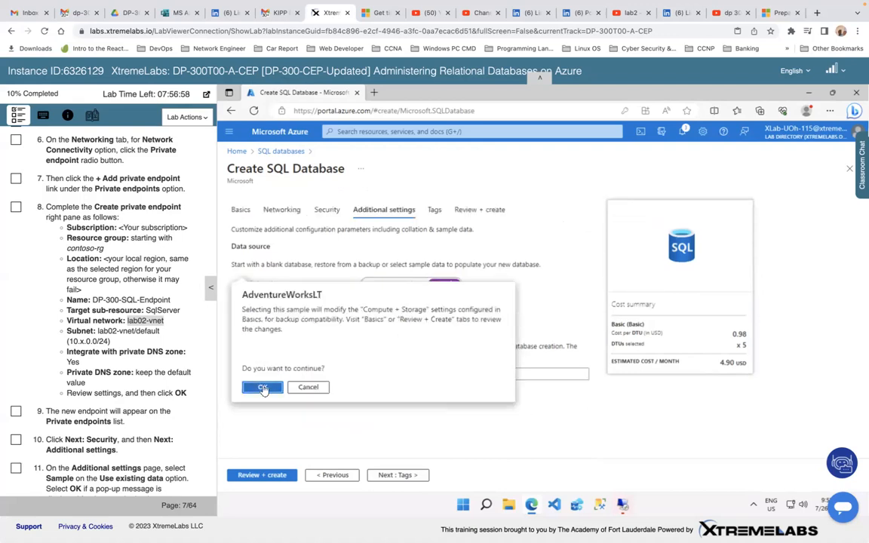
click(261, 388)
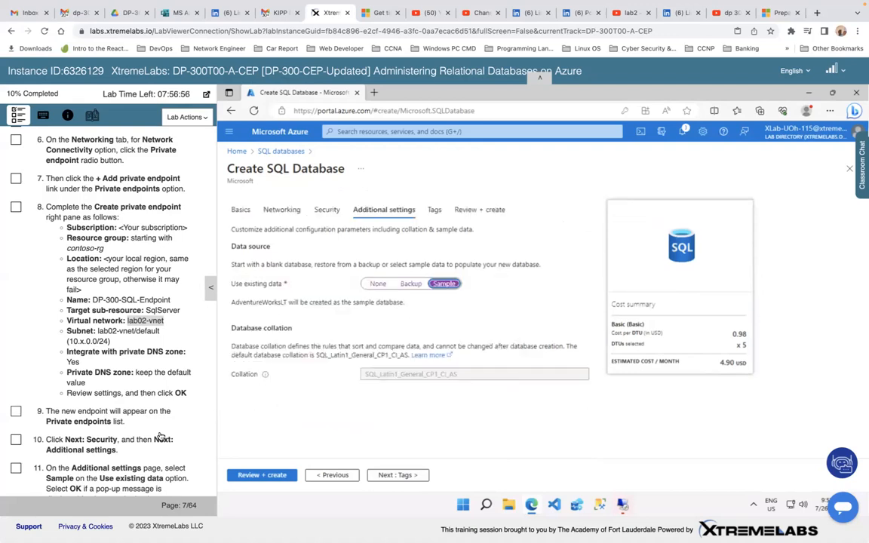
Proceed to the review of the SQL database, create it, and mark the lab instructions through step 12 as completed
scroll(150, 422, down, 2)
scroll(161, 439, down, 1)
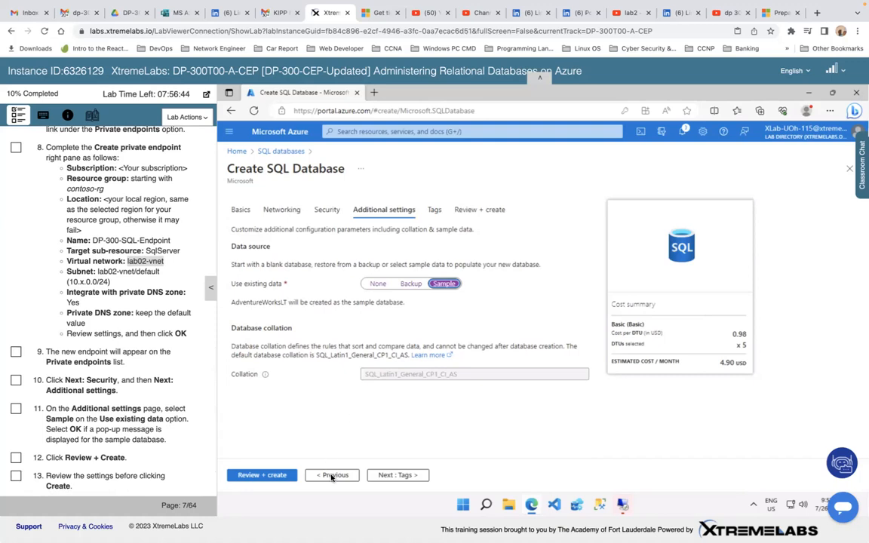
click(276, 477)
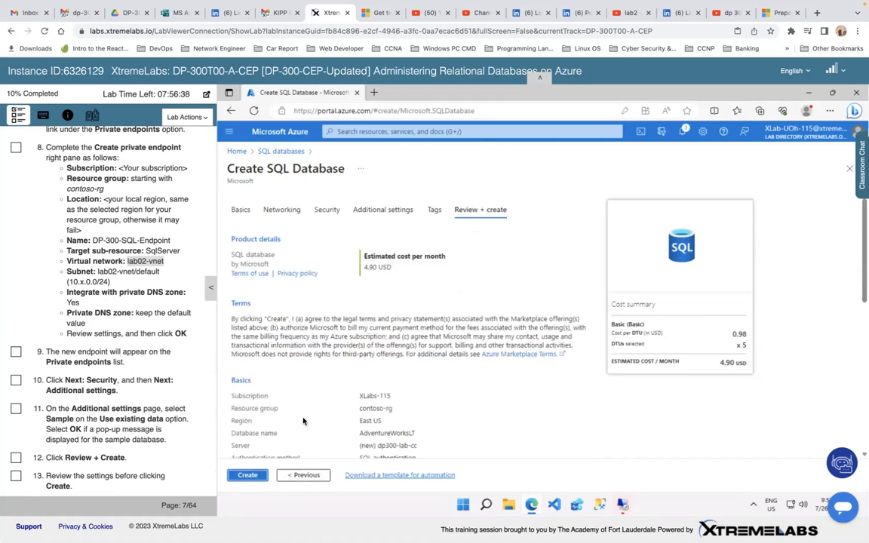
click(249, 476)
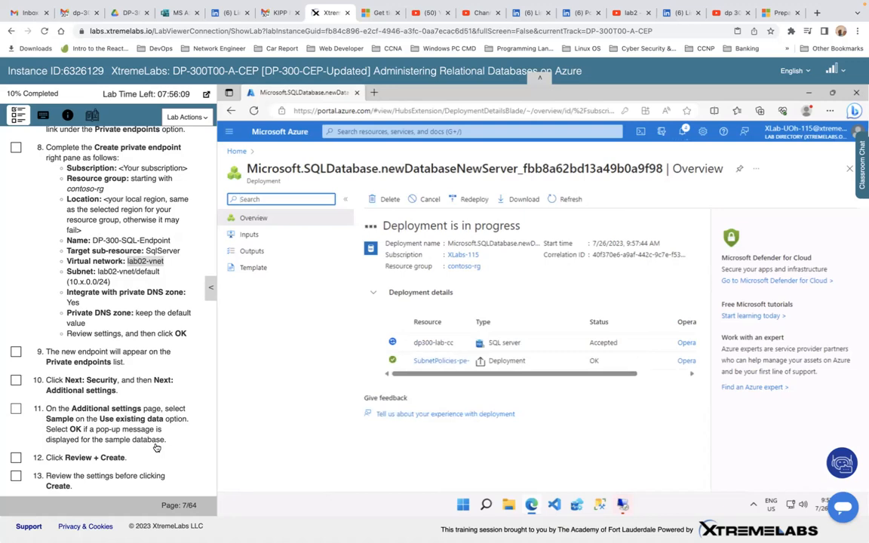
click(16, 458)
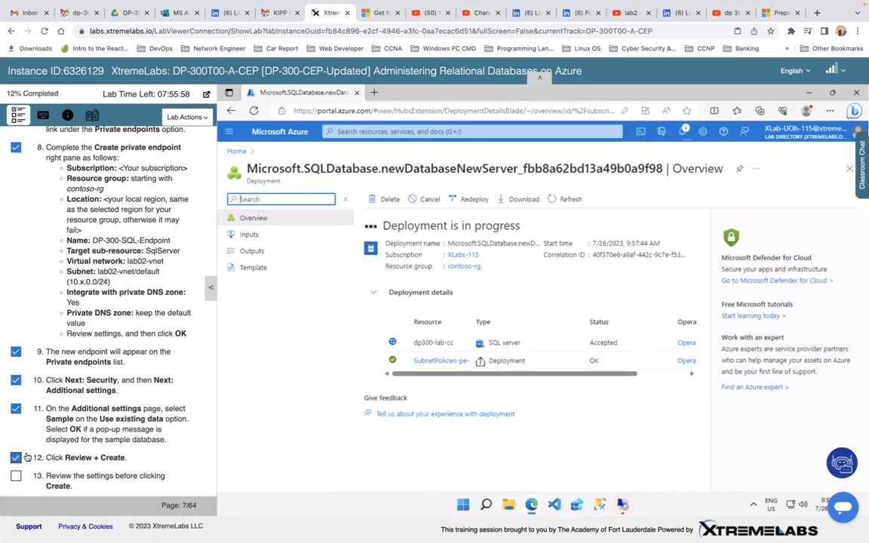
Wait for the deployment to complete, open the deployed AdventureWorksLT database, and mark the lab instructions through step 14 as completed
scroll(94, 433, down, 2)
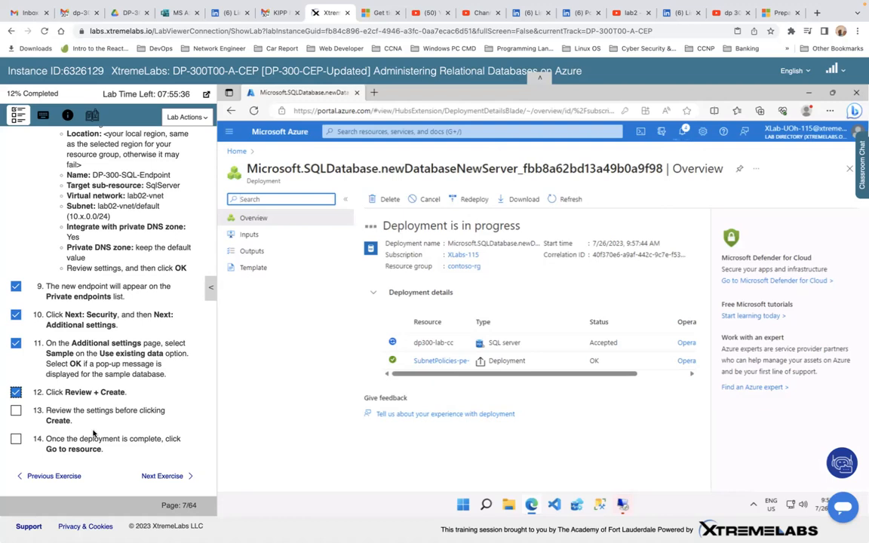
mouse_move(702, 3)
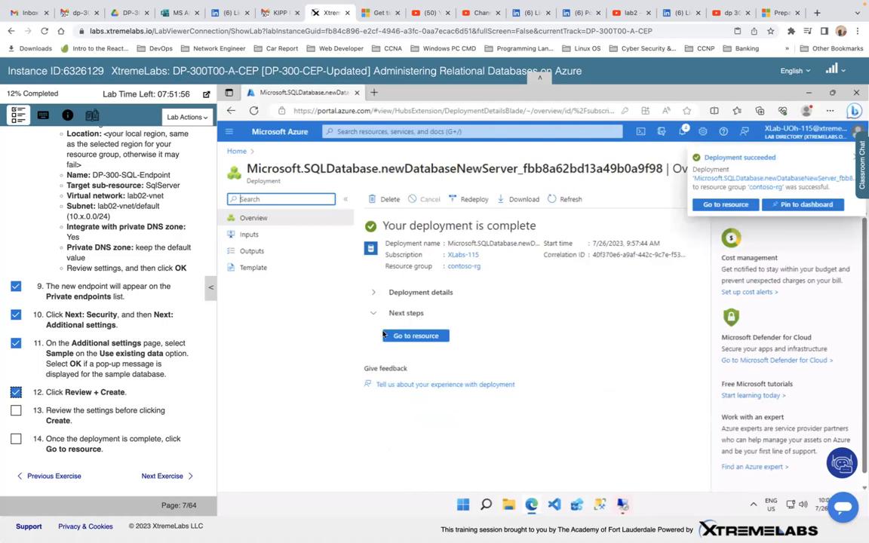
click(427, 339)
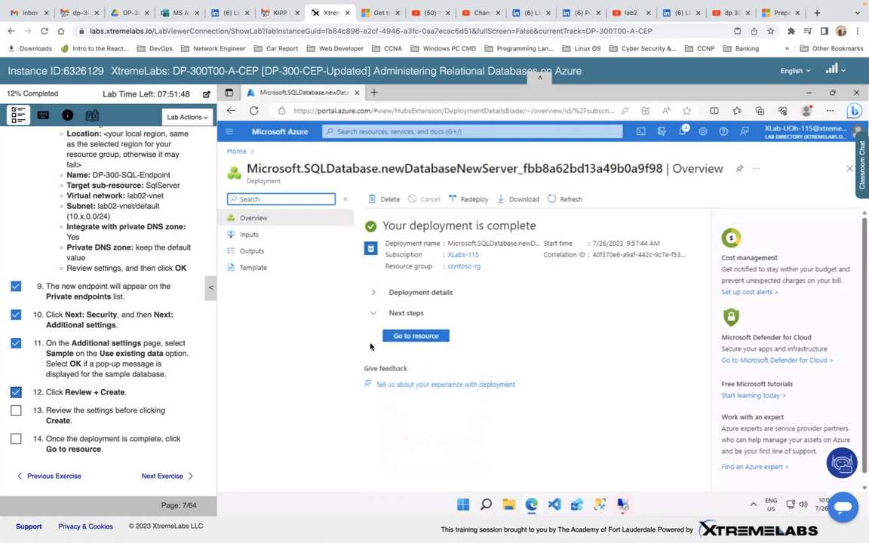
click(408, 338)
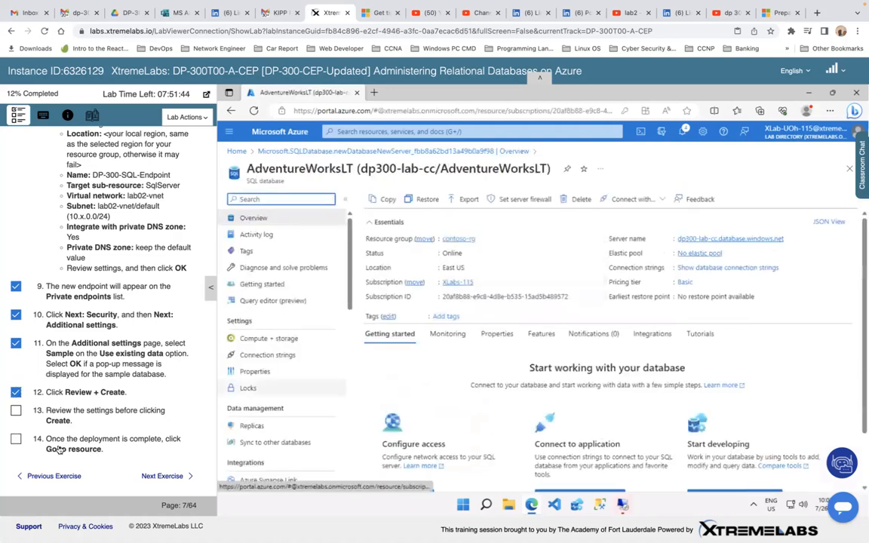
click(16, 439)
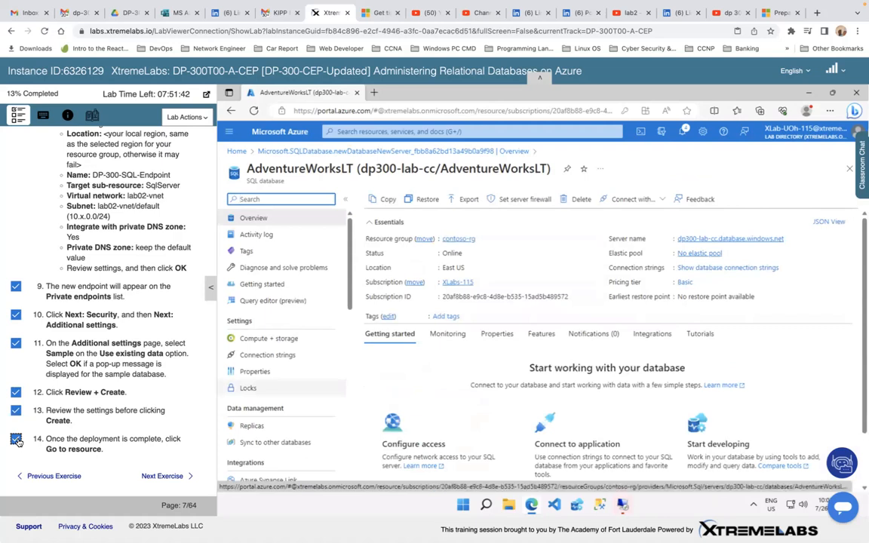